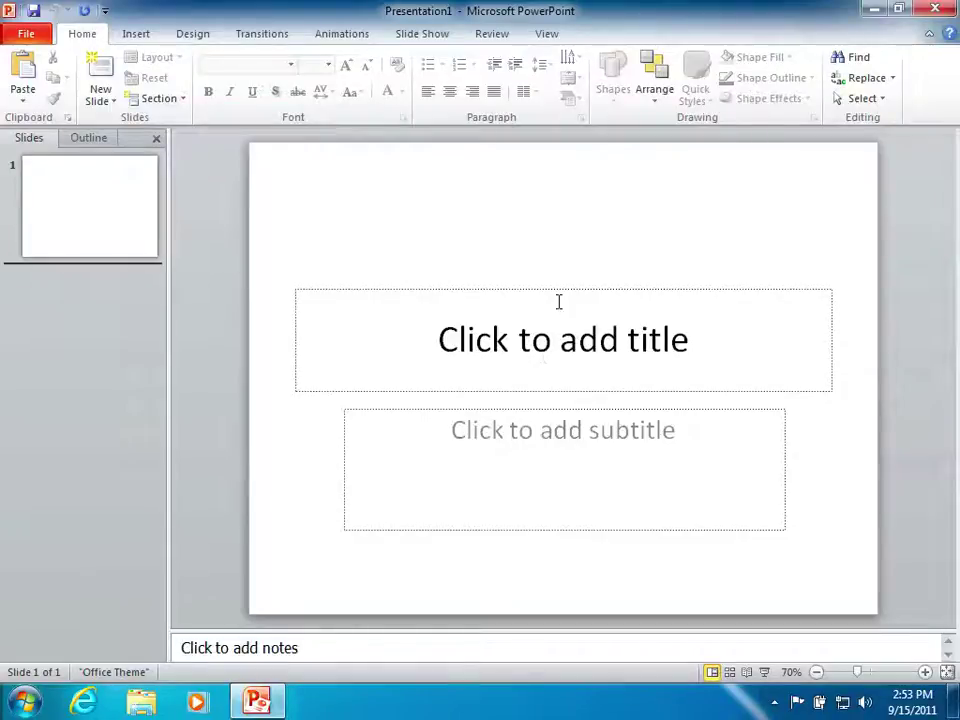
- Type 'Internet Safety and Ethics' as the title and 'Using multimedia in the classroom' as the subtitle
click(513, 351)
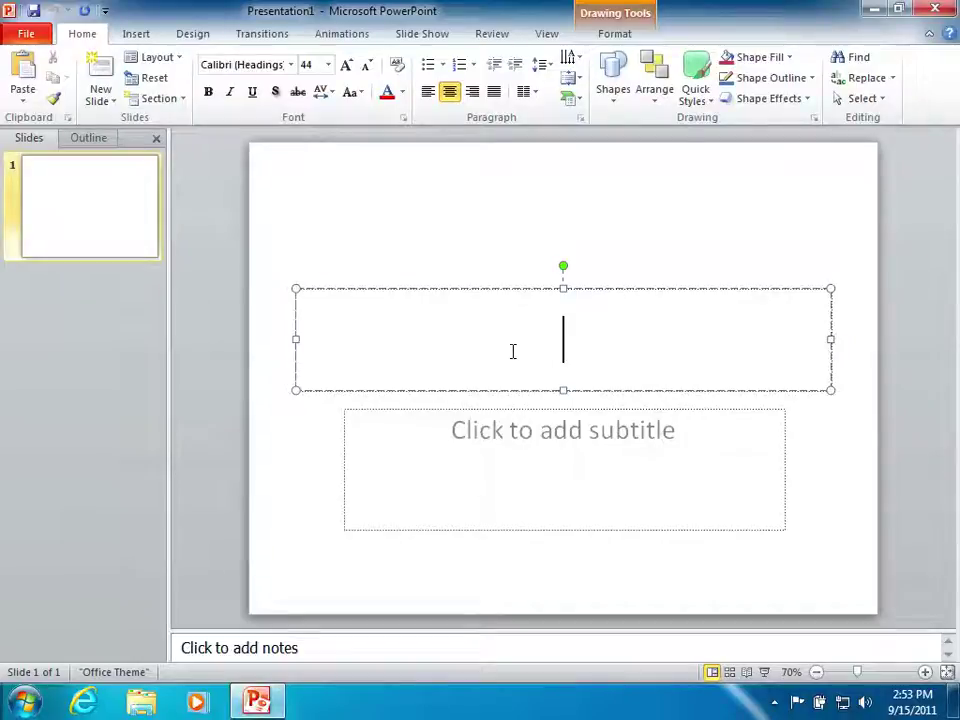
text(Int)
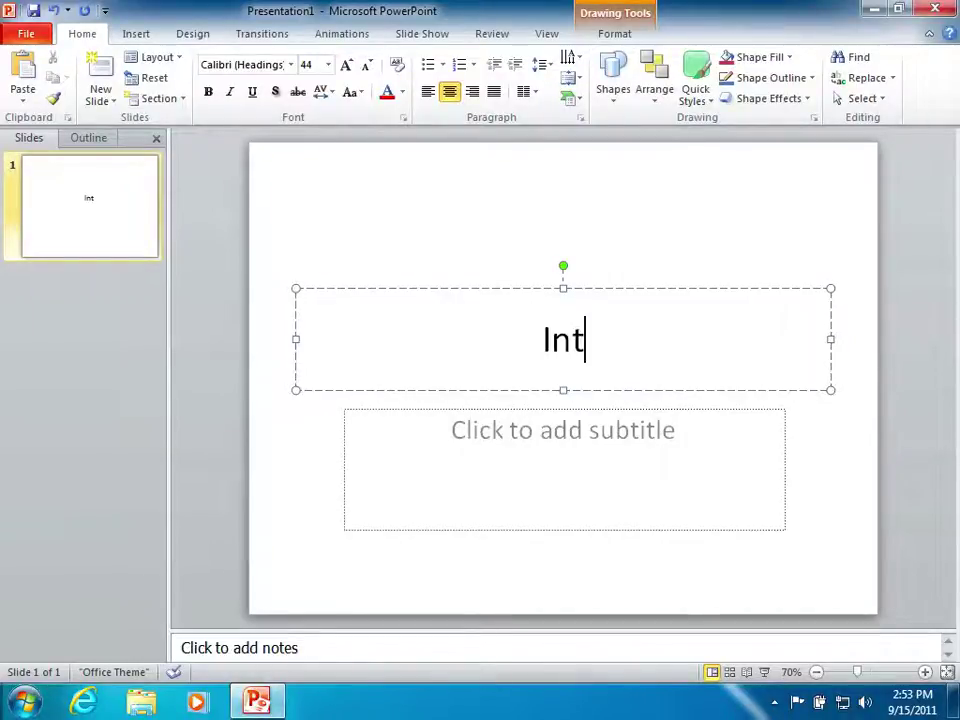
text(ernet Safety)
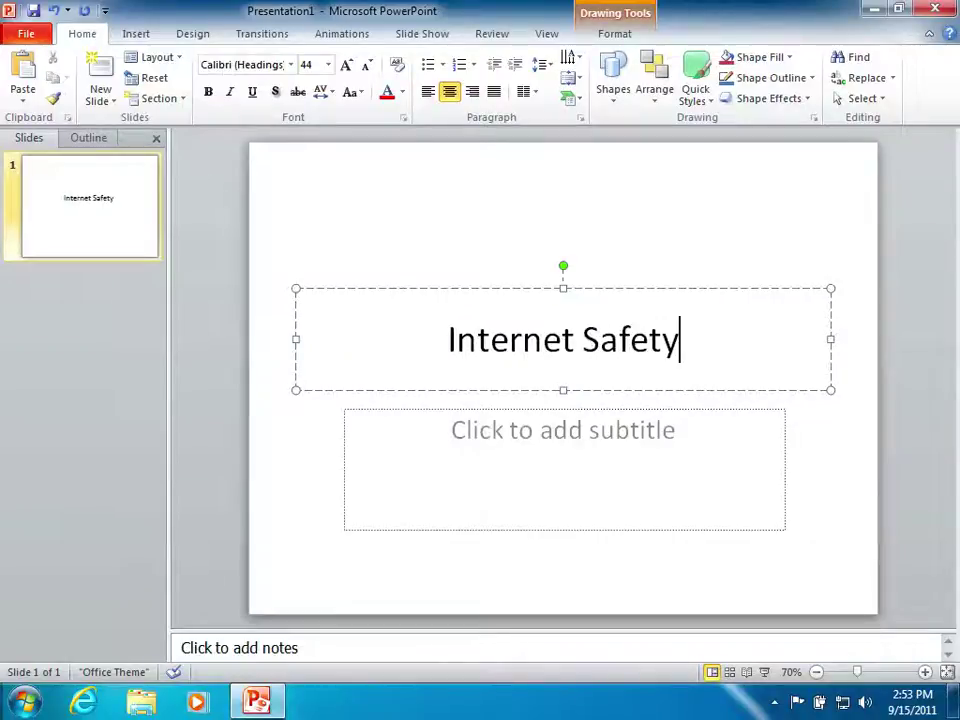
text( and Ethics)
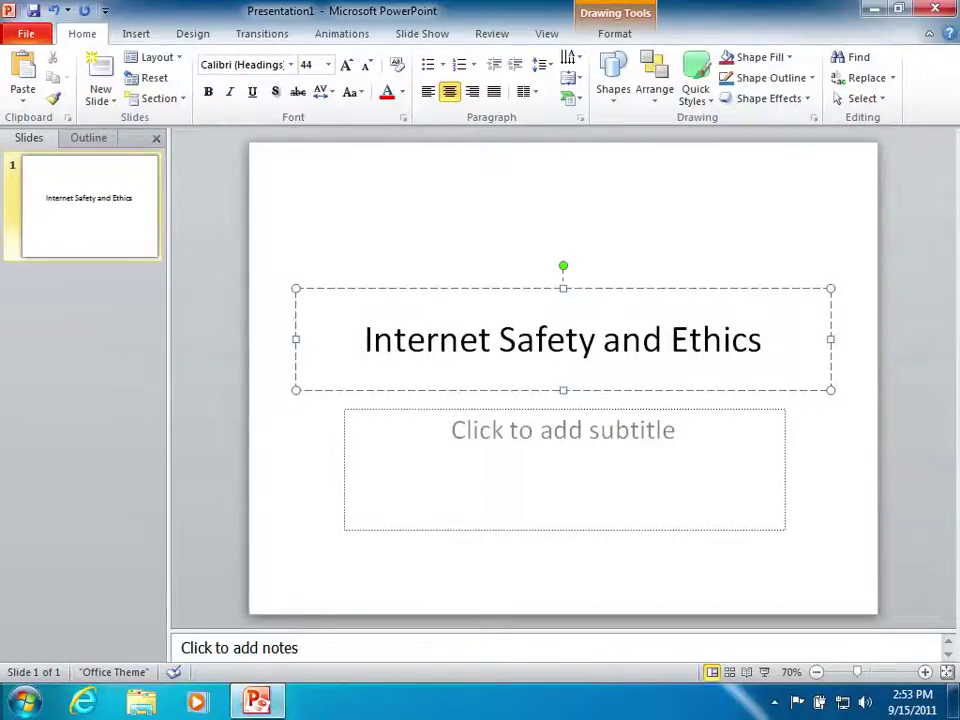
click(543, 427)
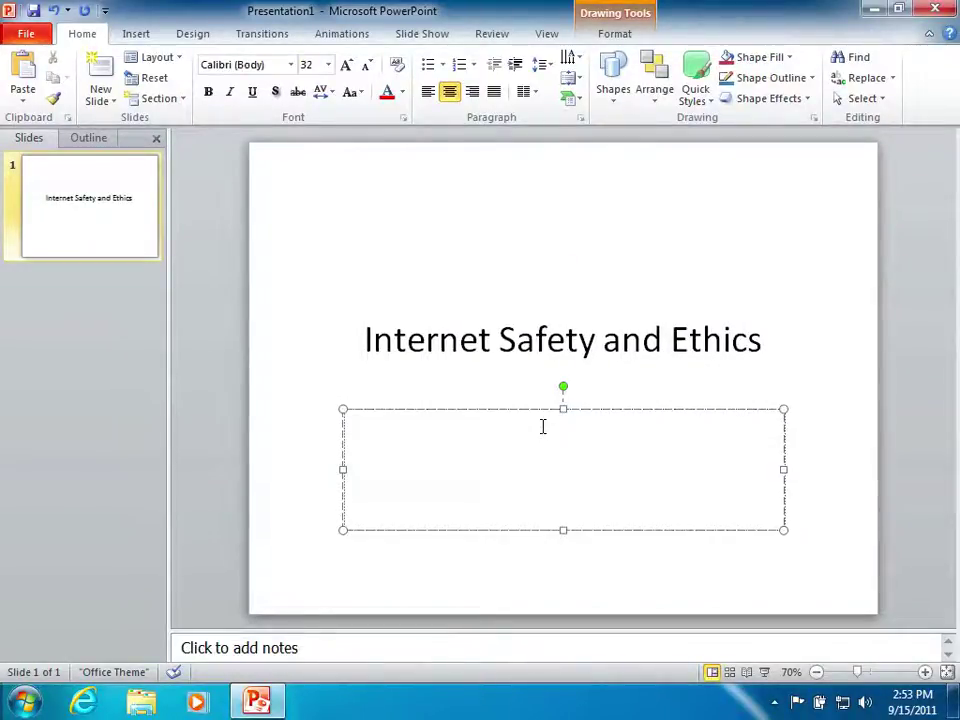
text(Using )
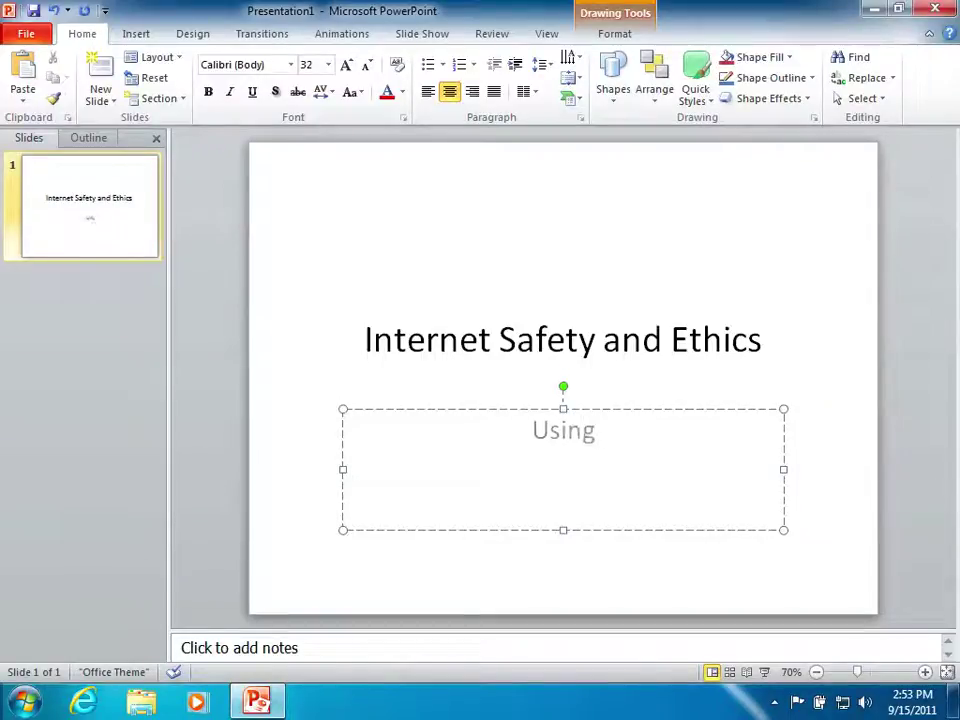
text(multimedia )
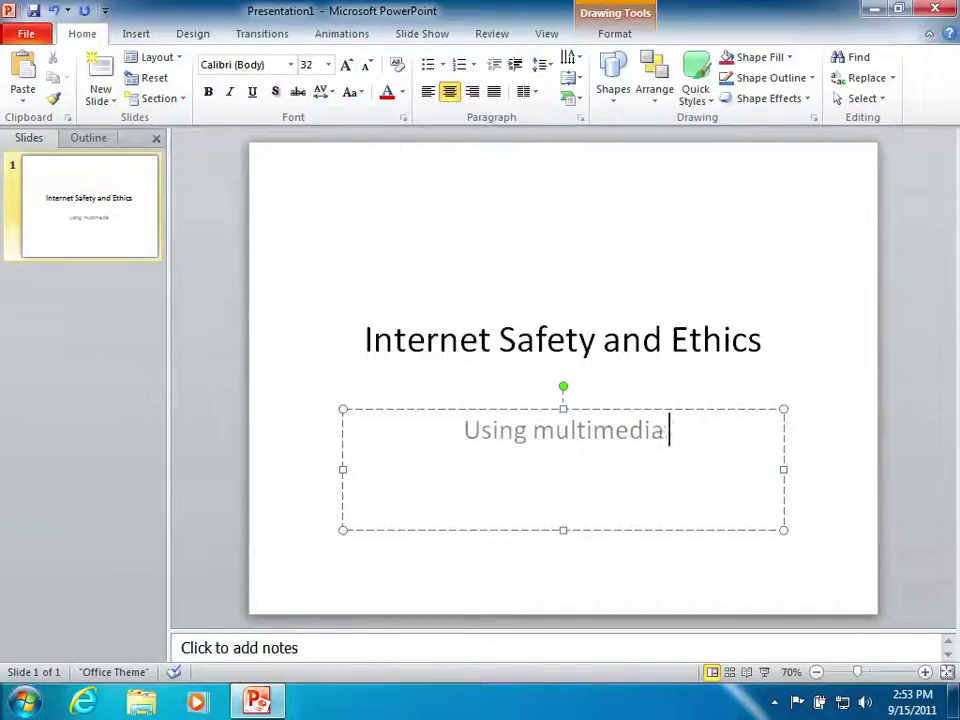
text(in the classr)
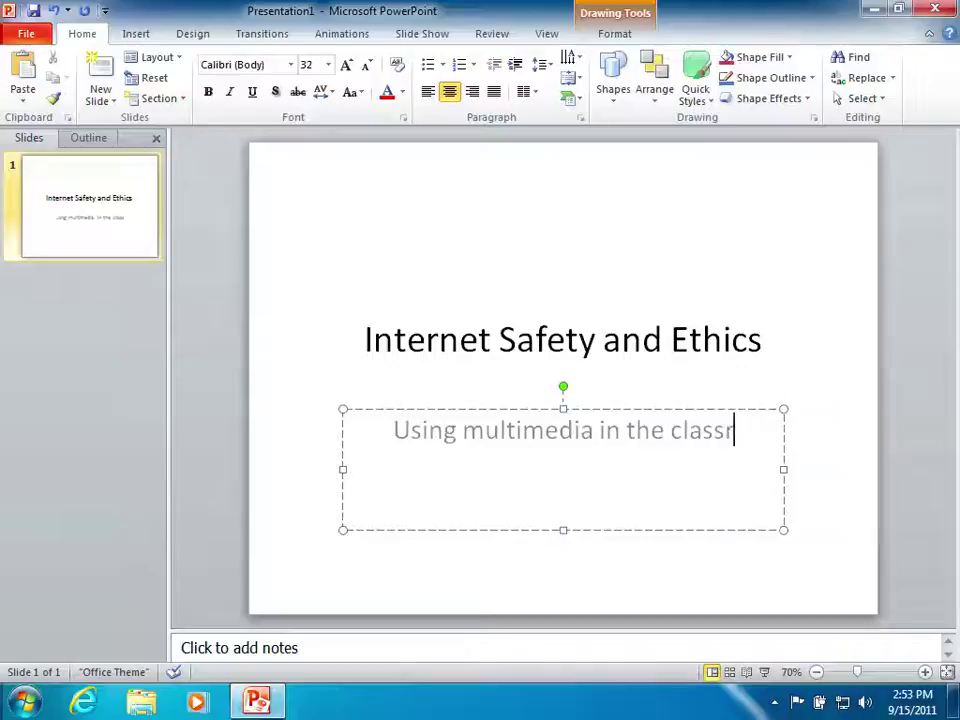
text(oom)
key(BackSpace)
text(om)
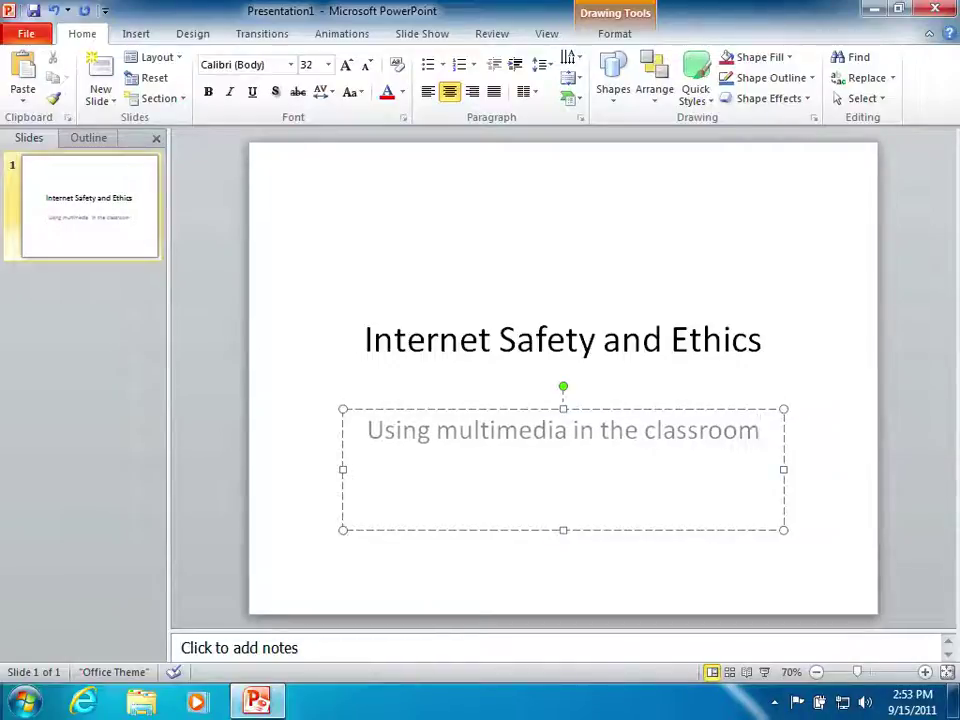
click(604, 575)
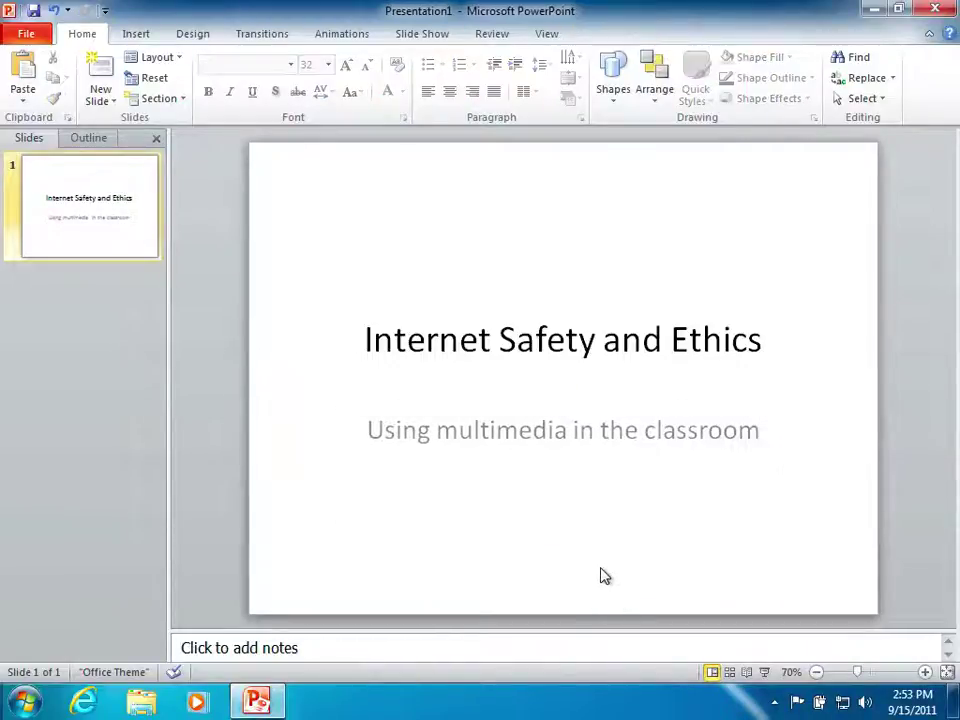
click(103, 68)
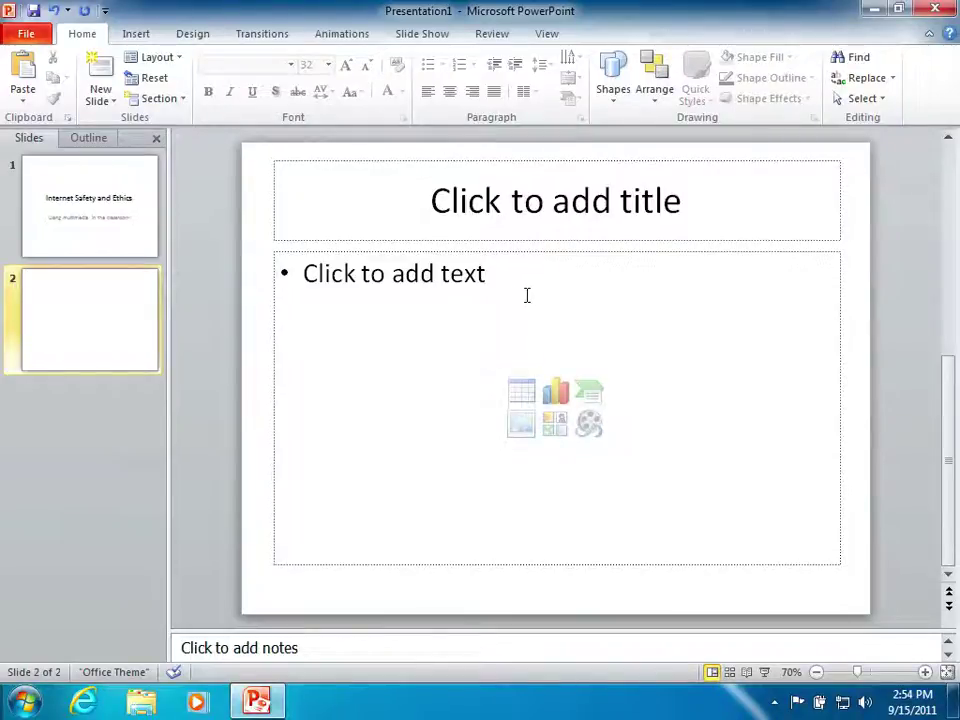
click(55, 10)
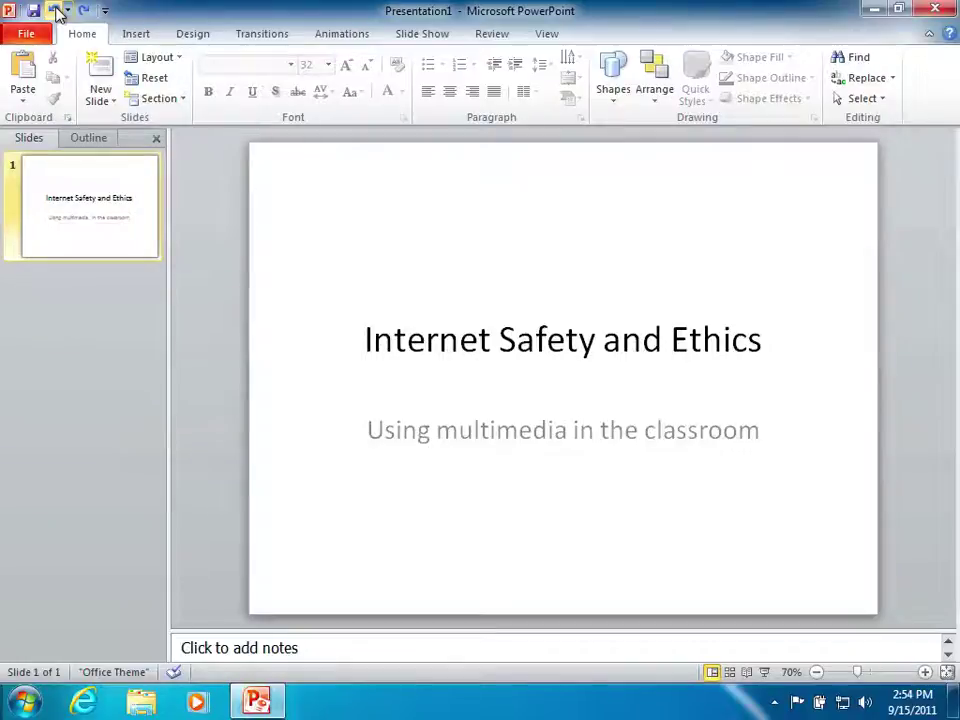
click(111, 101)
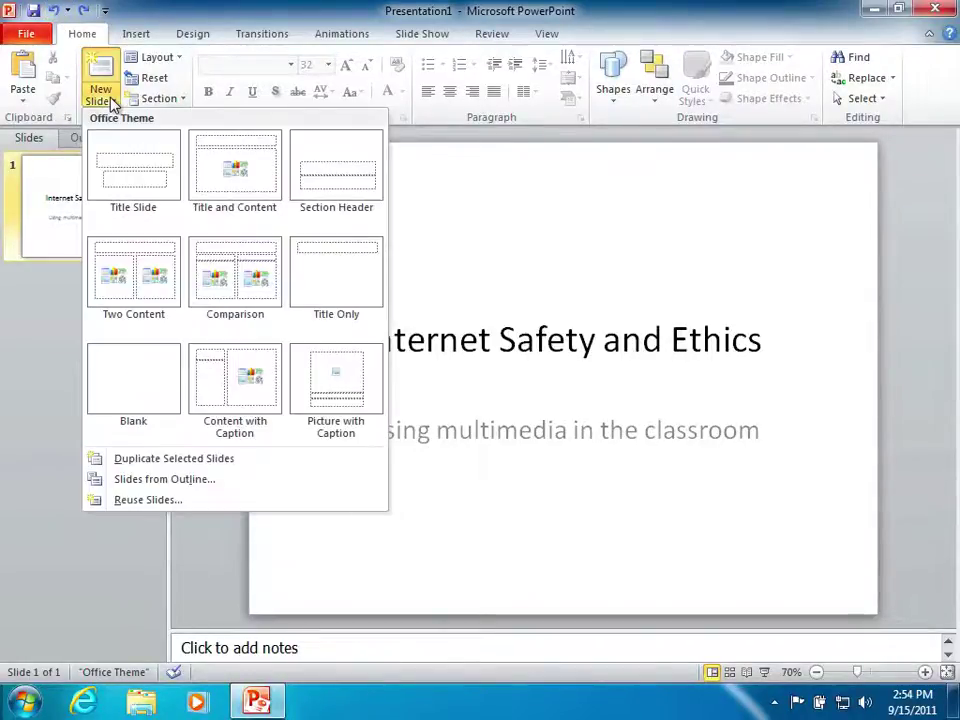
click(144, 286)
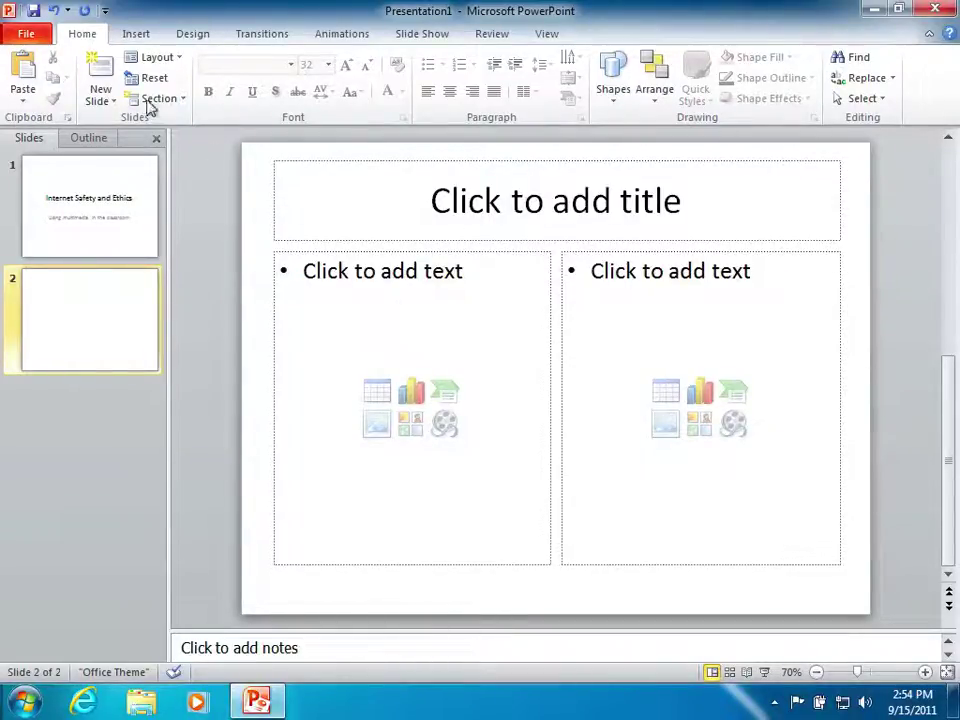
click(55, 10)
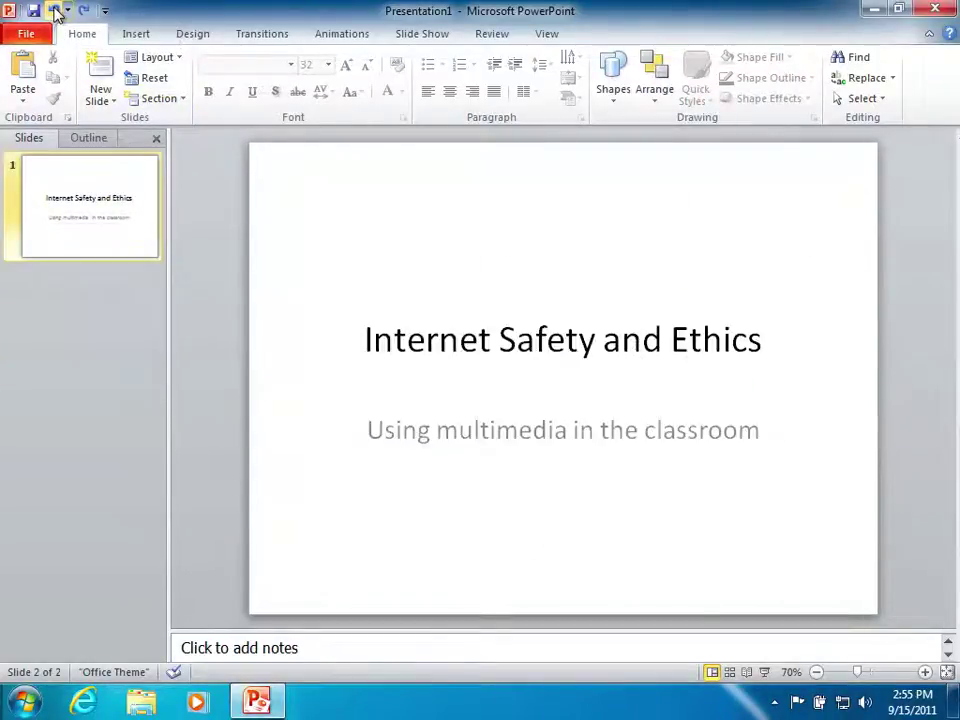
- Switch the left pane to the Outline tab, briefly to Slides, then back to Outline
click(87, 141)
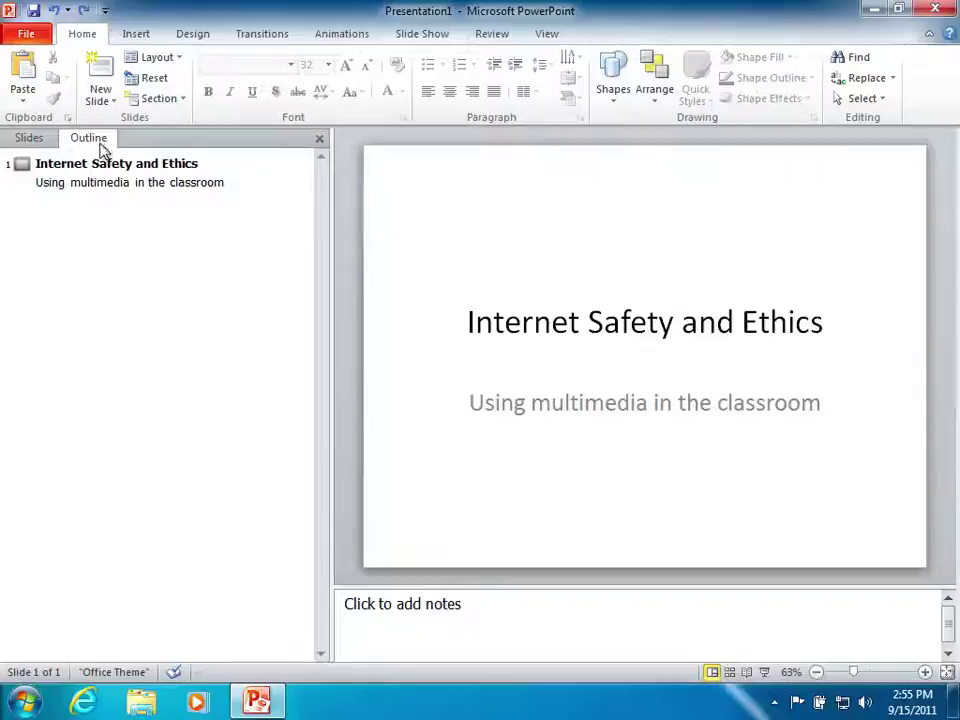
click(33, 146)
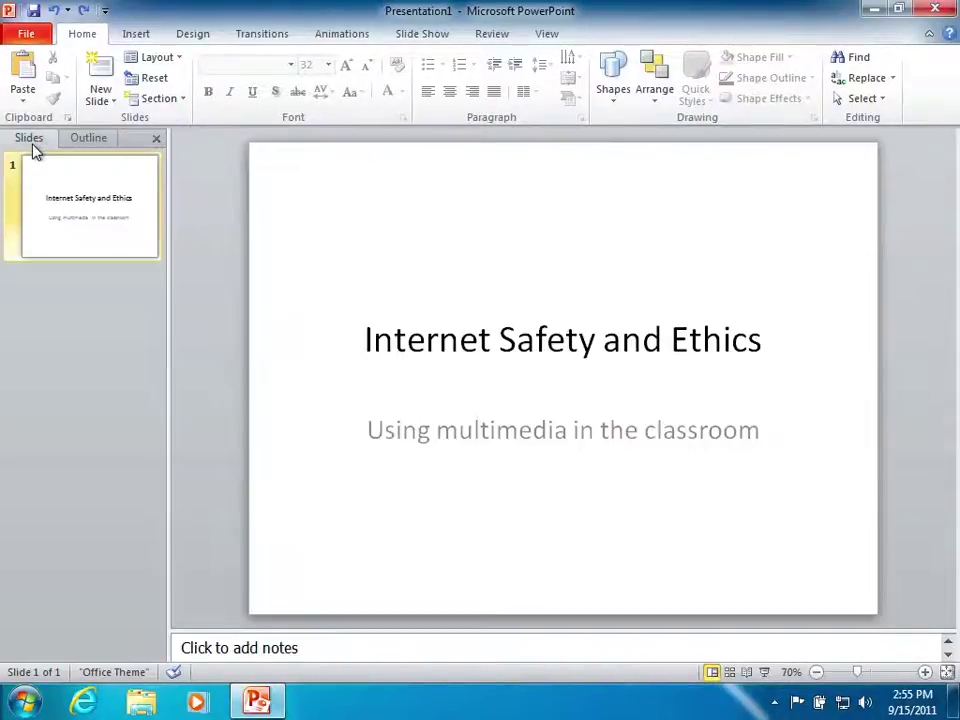
click(100, 140)
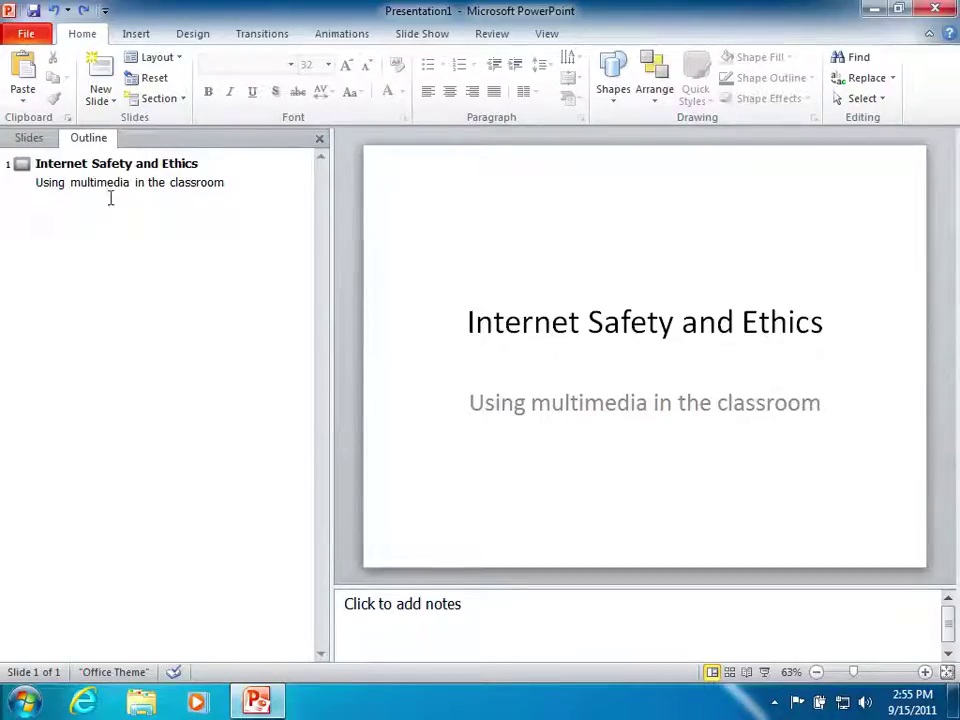
- Add slide 2 in the outline below the subtitle, titled 'Teach Act 2002'
click(226, 183)
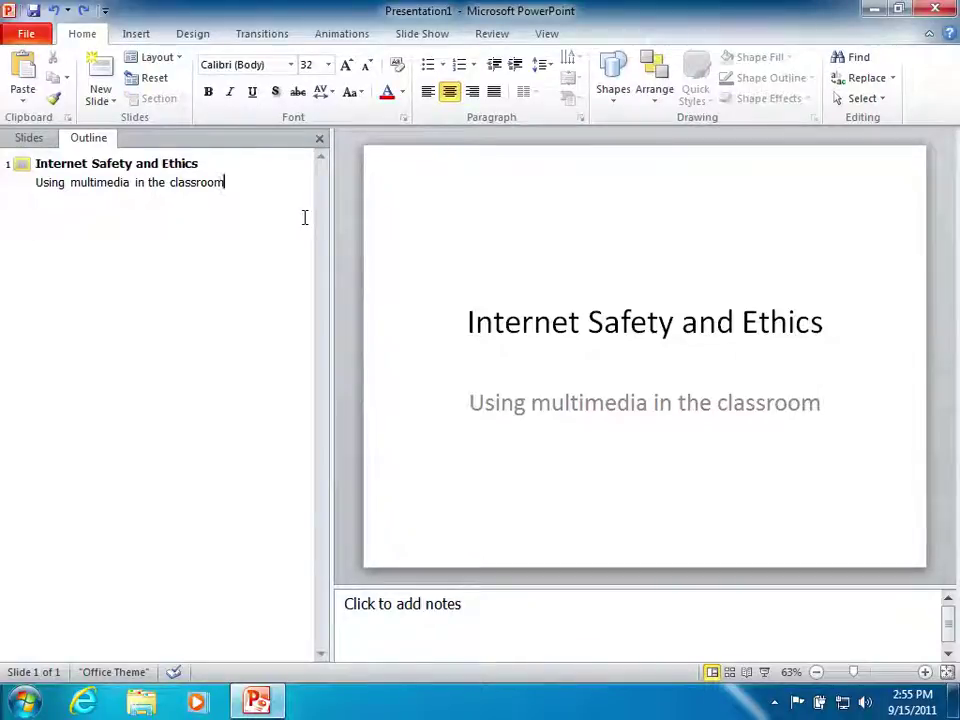
key(Return)
key(shift+Tab)
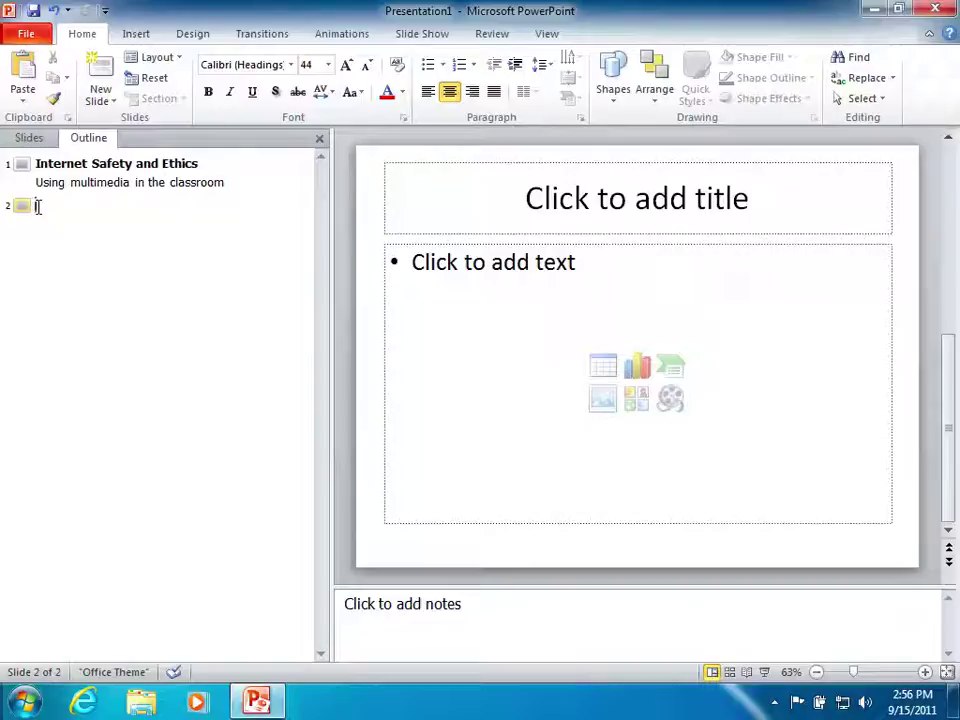
text(Teach a)
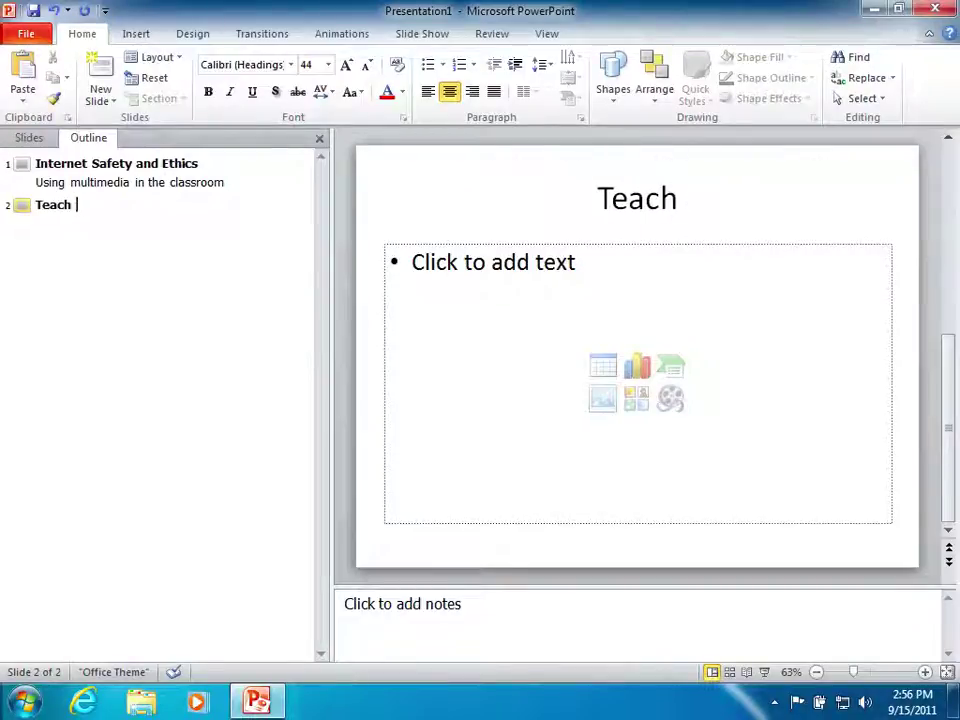
text(AC)
key(BackSpace)
text(ct)
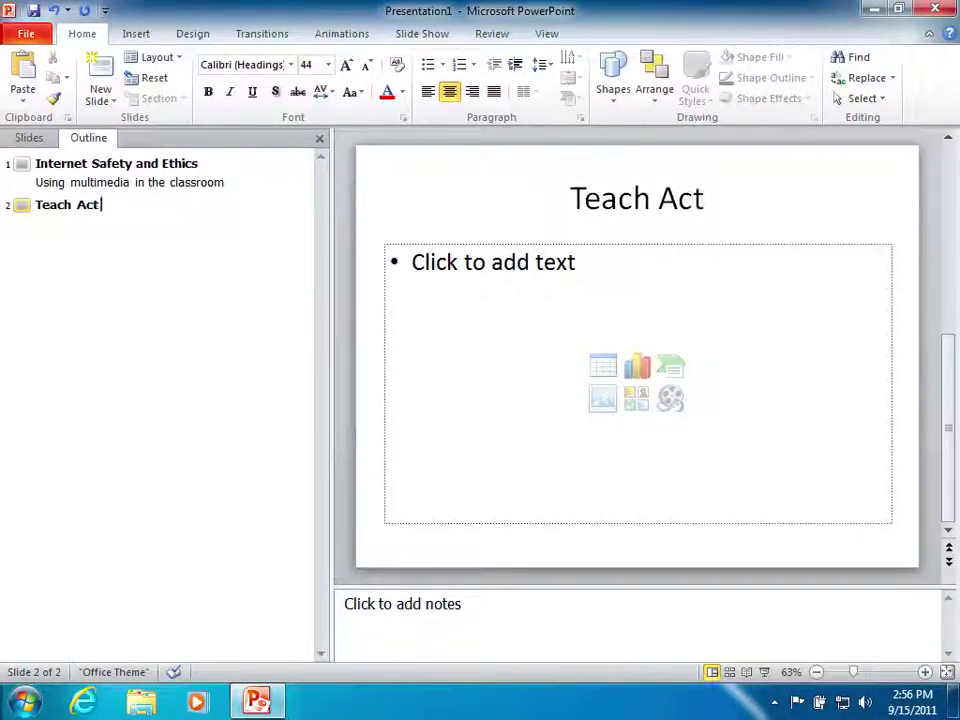
text( 2002)
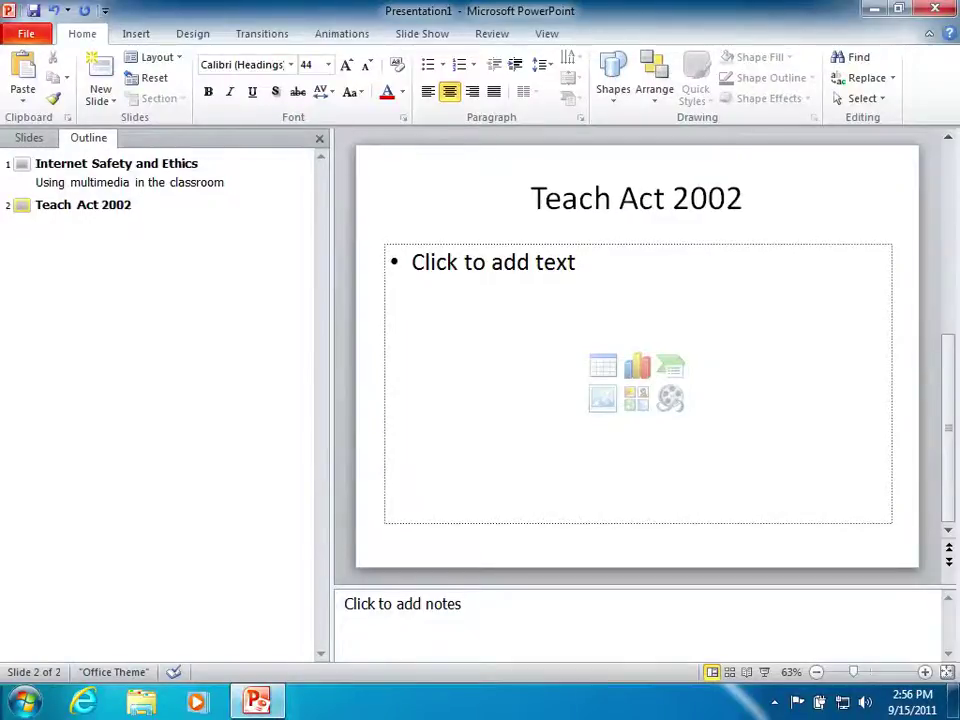
key(Return)
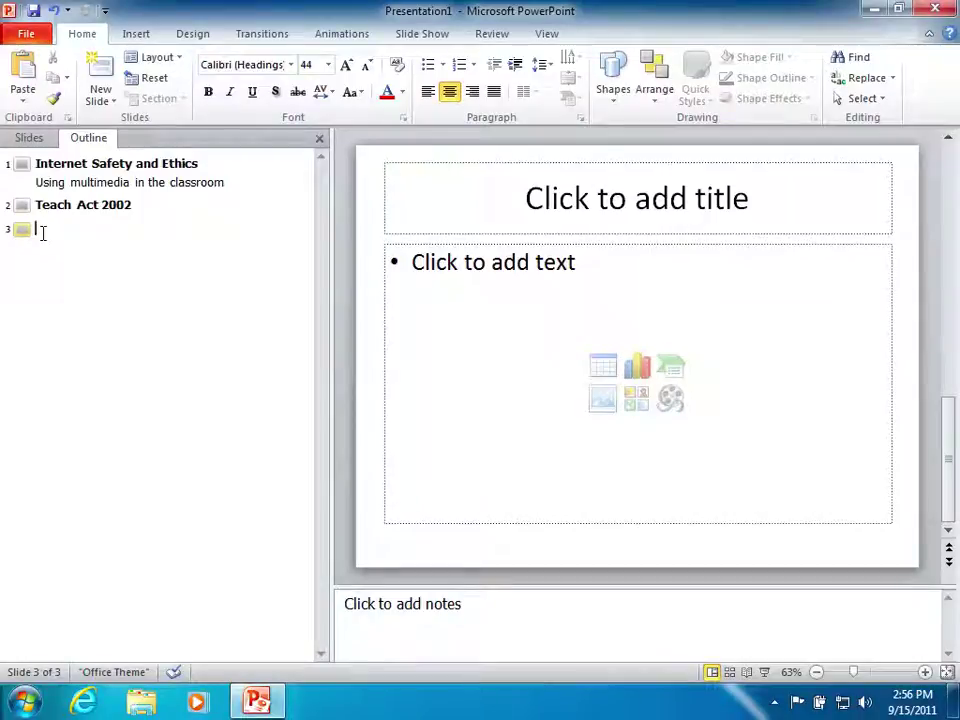
- List bullets 'What is covered', 'How much can I use?', 'What about Fair use?', then start slide 3
key(BackSpace)
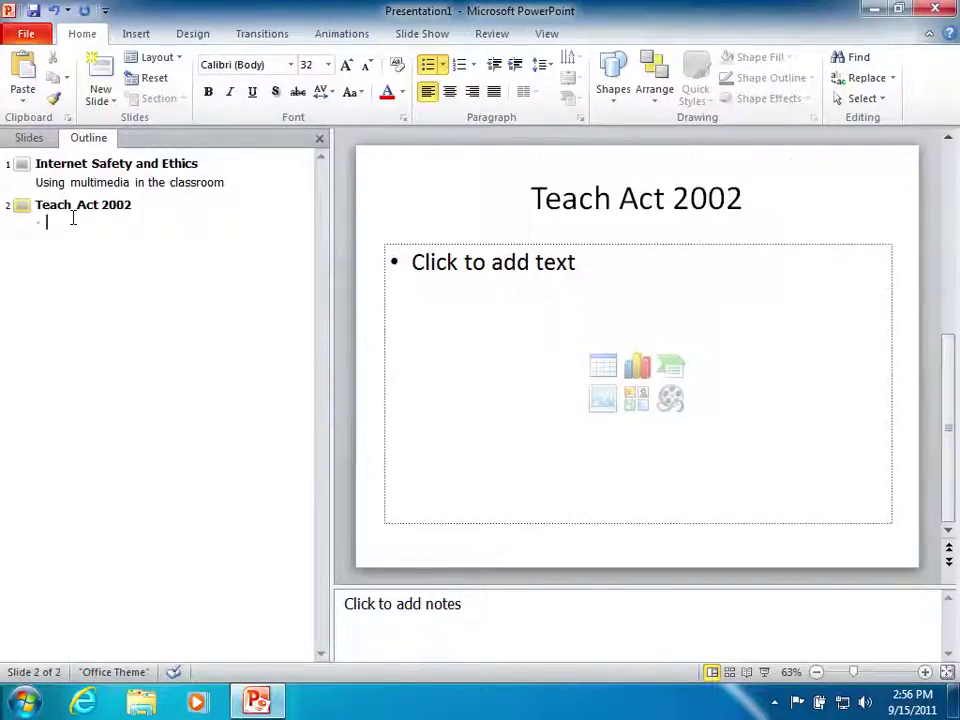
text(Waht)
key(BackSpace)
key(BackSpace)
key(BackSpace)
text(hat)
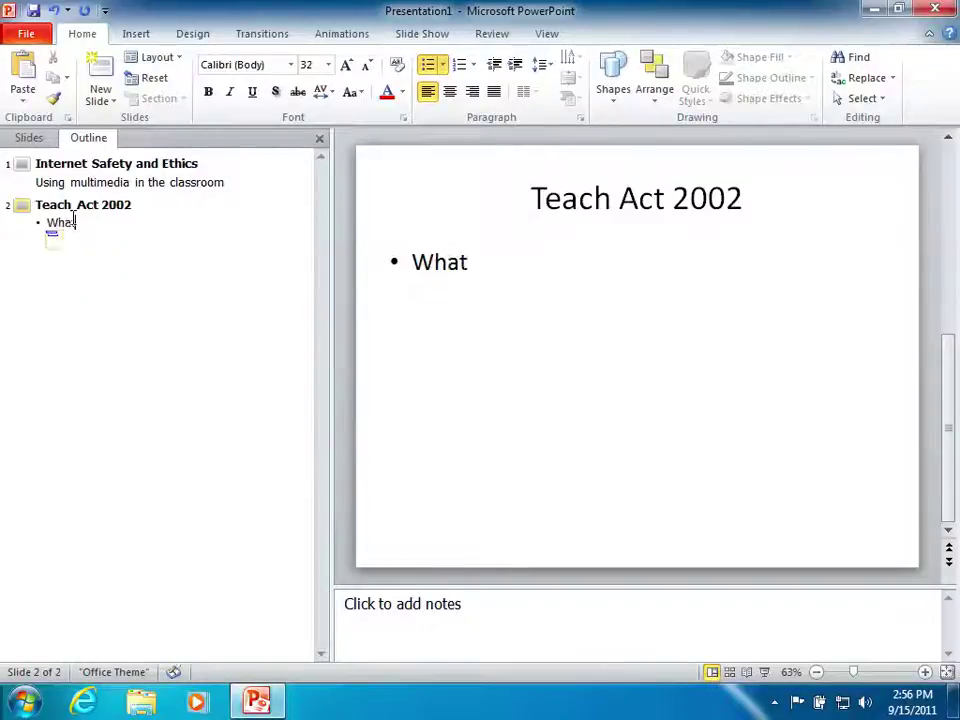
key(BackSpace)
key(BackSpace)
text(at is)
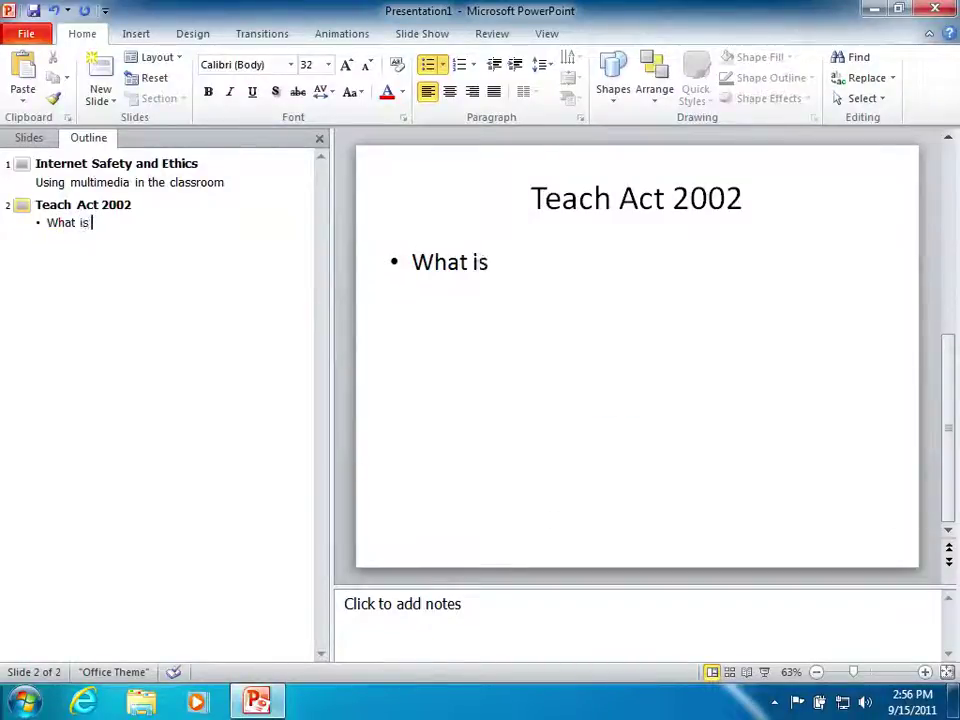
text( covered )
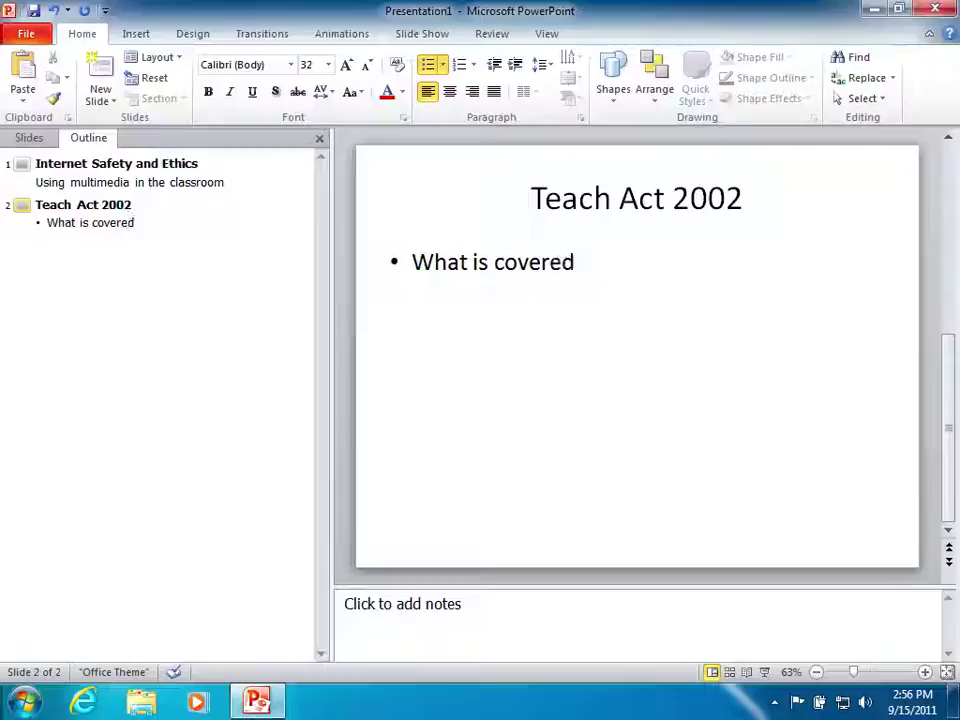
text(How much can )
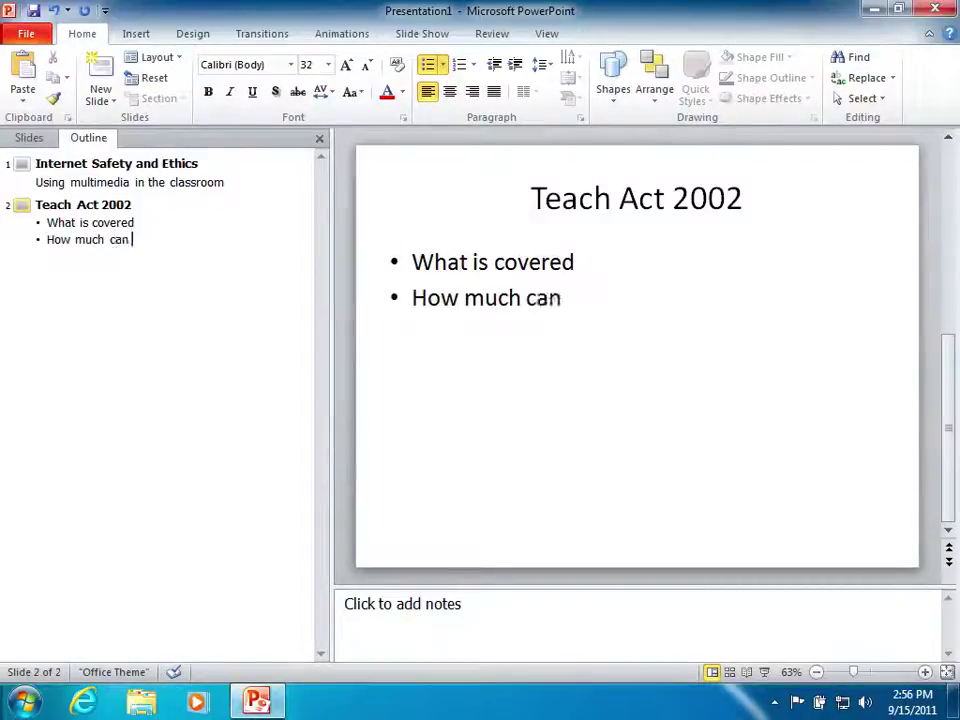
text(I use? )
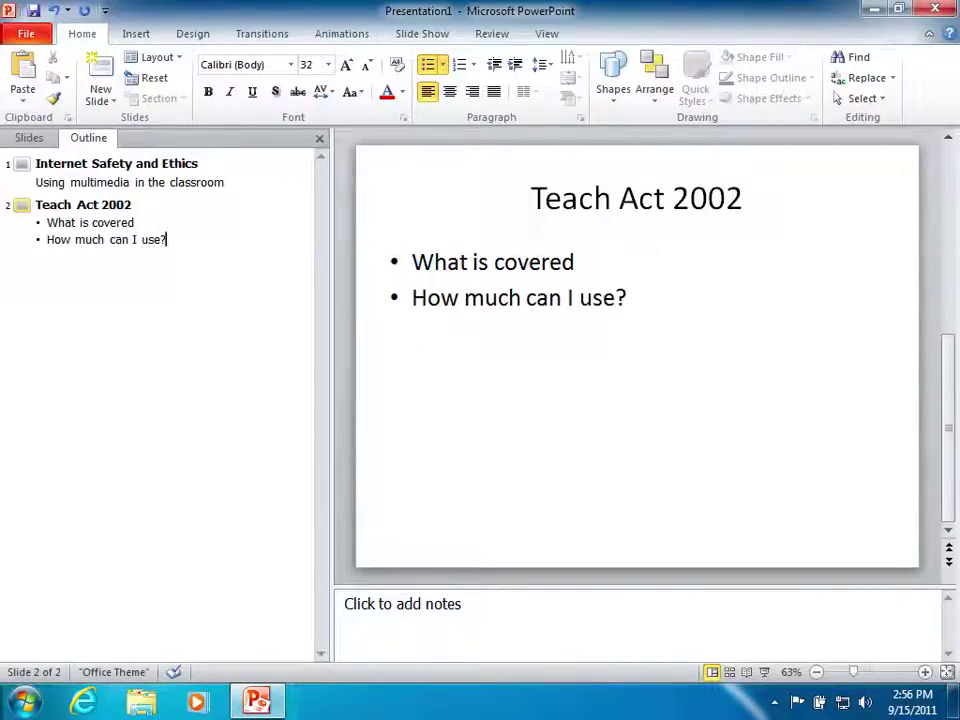
text(What about Fair use?)
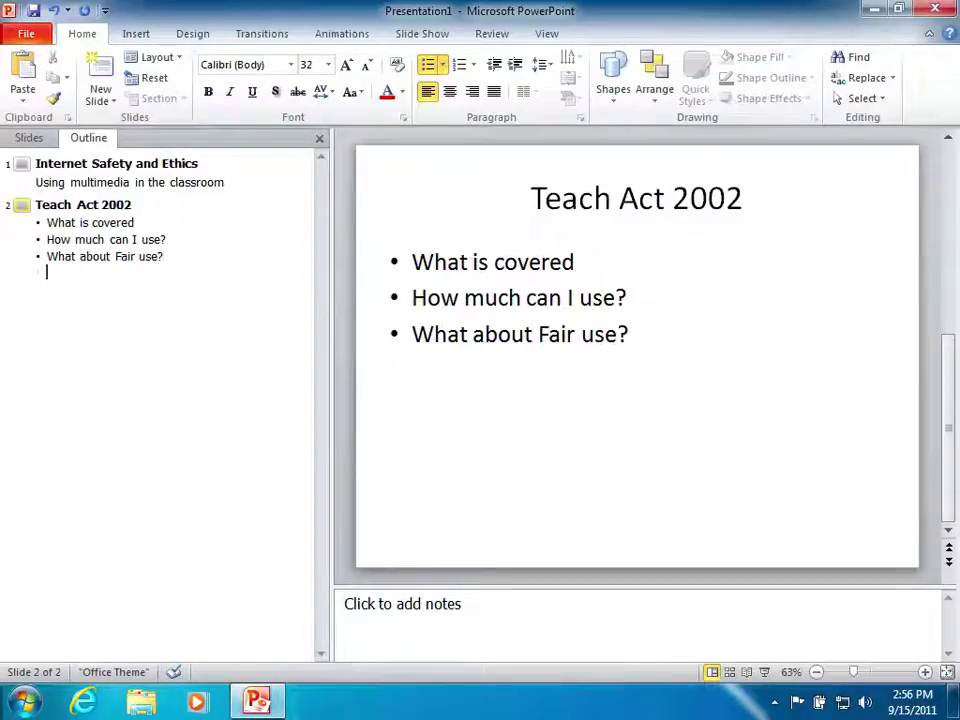
key(Return)
key(shift+Tab)
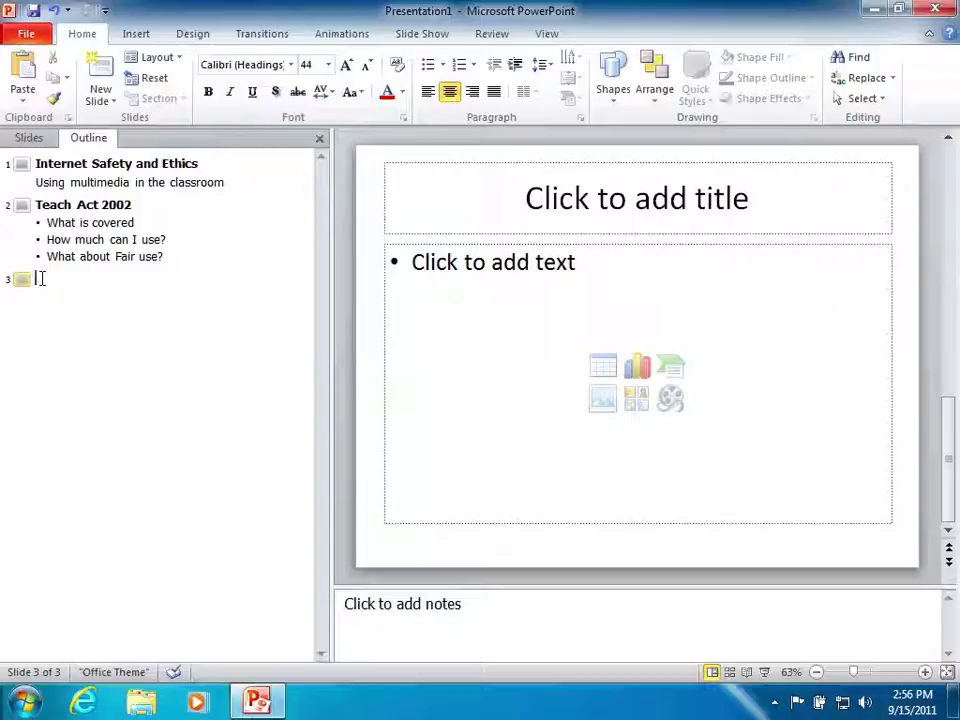
- Title slide 3 'What is Covered', add bullets Video, Audio and Text, then promote a line to slide 4
text(W)
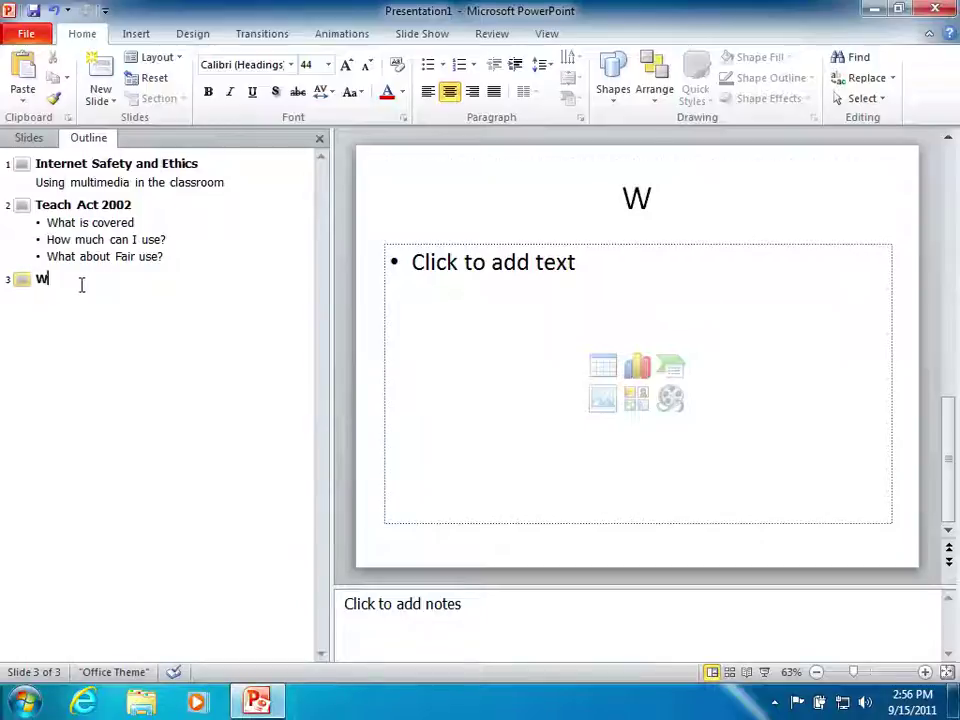
text(hat is Covered)
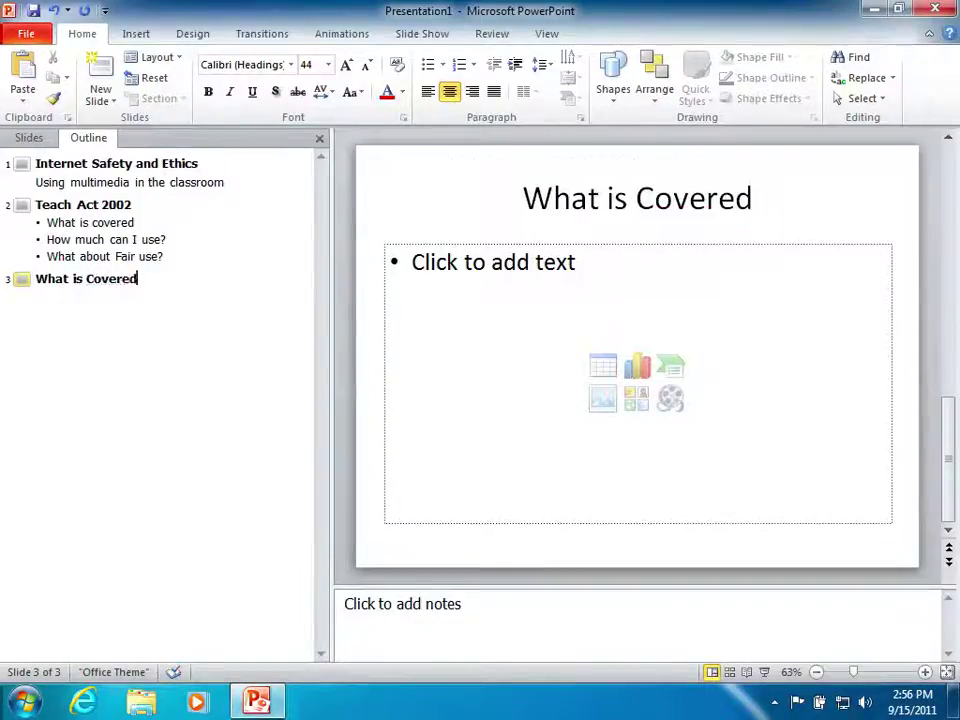
key(Return)
key(Tab)
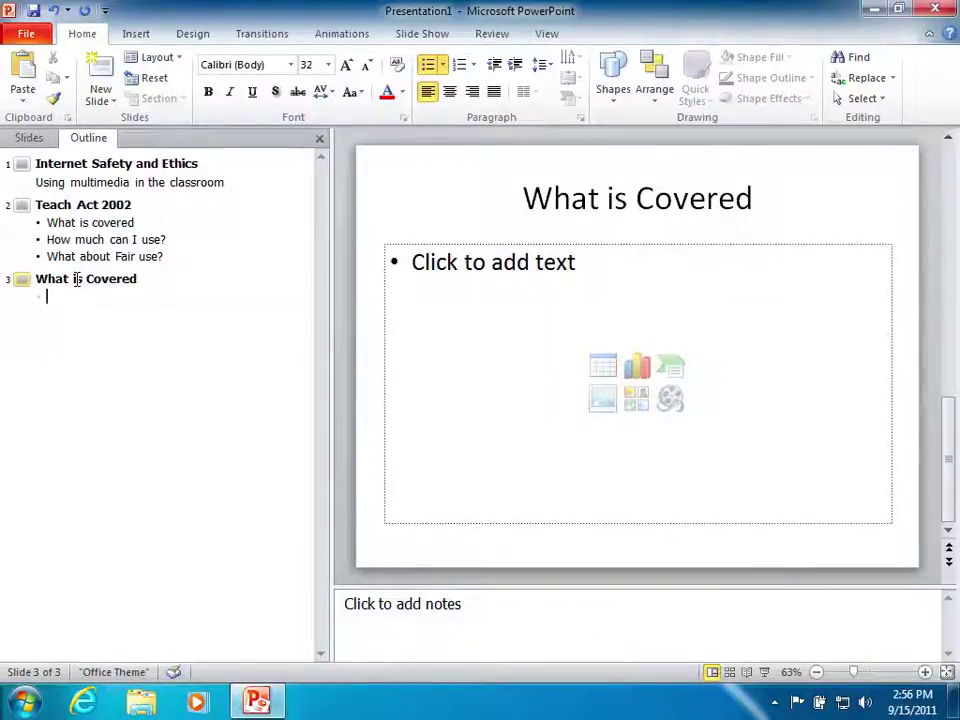
text(Video)
key(Return)
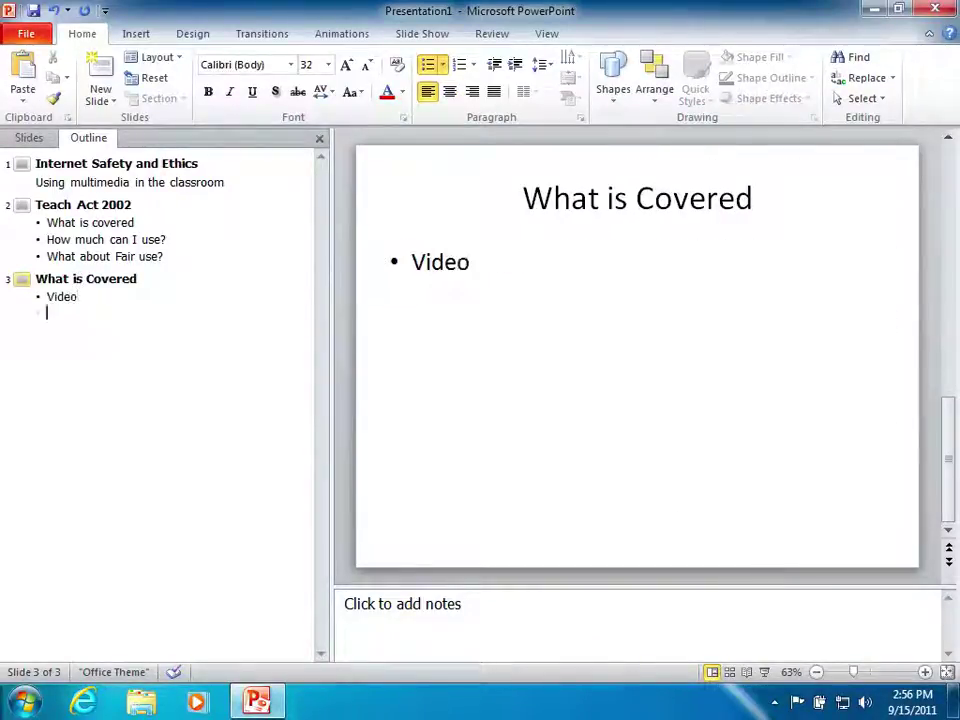
key(Return)
text(Audio )
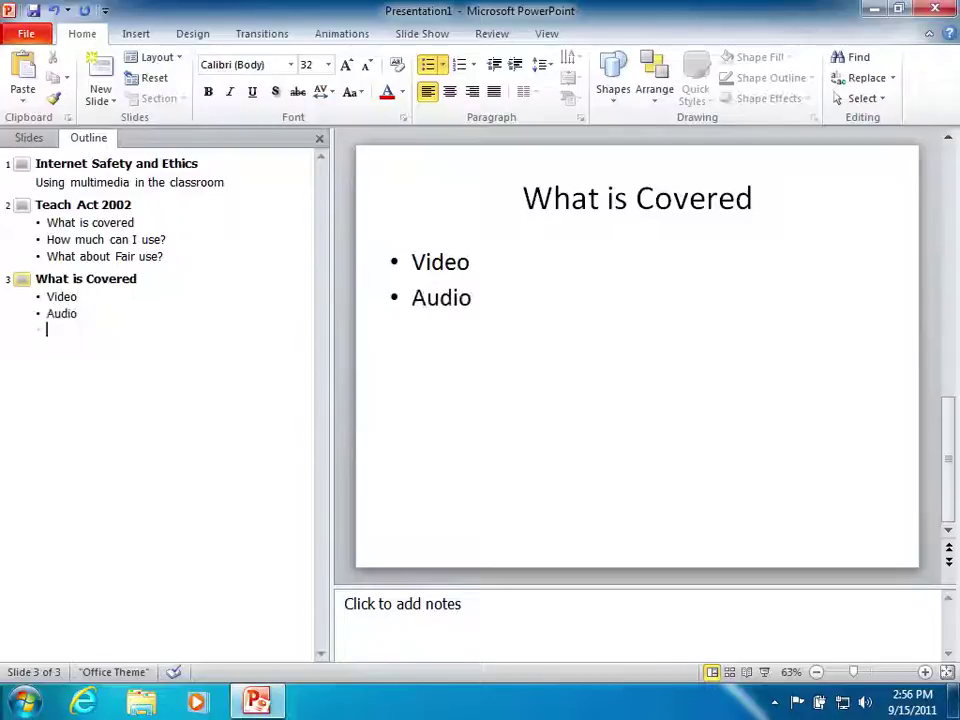
text(Text)
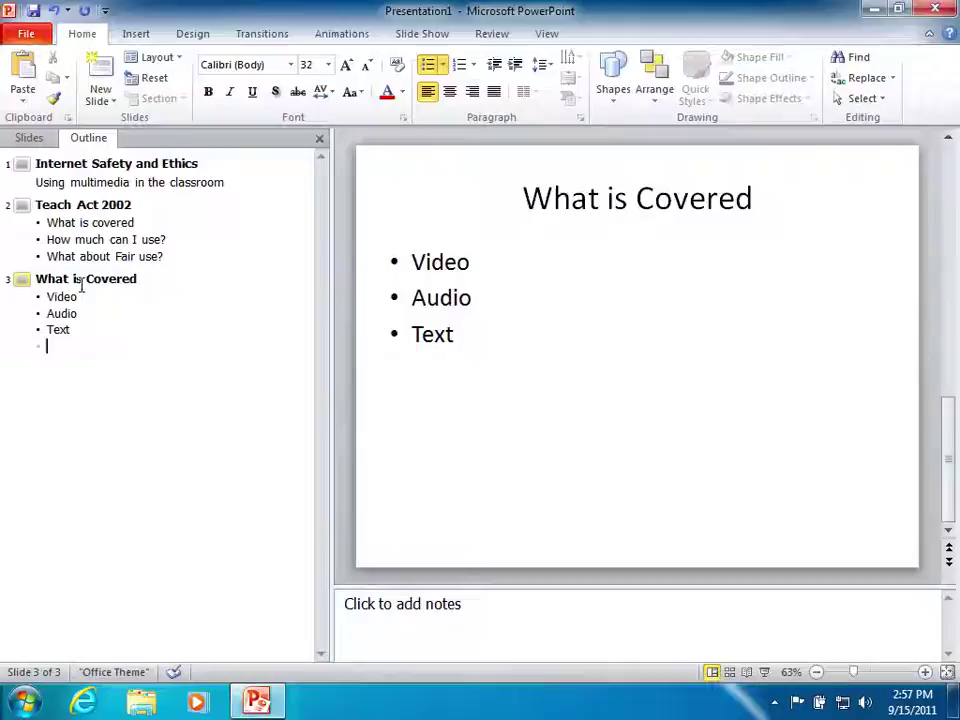
key(shift+Tab)
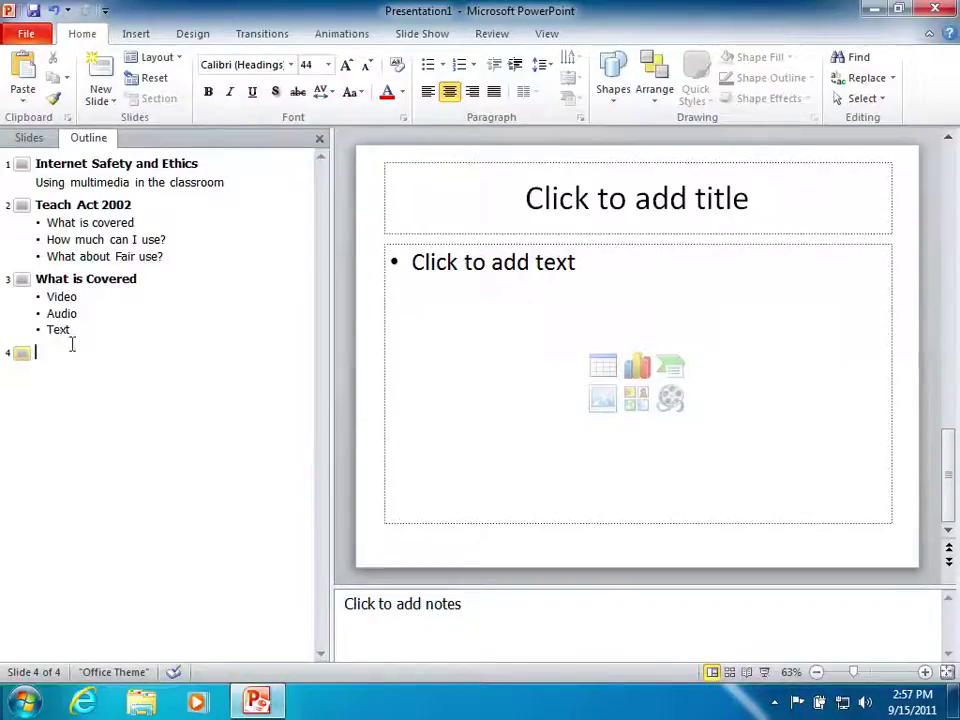
- Switch to slide thumbnails and view slides 3, 4 and 2, ending on 'What is Covered'
click(30, 138)
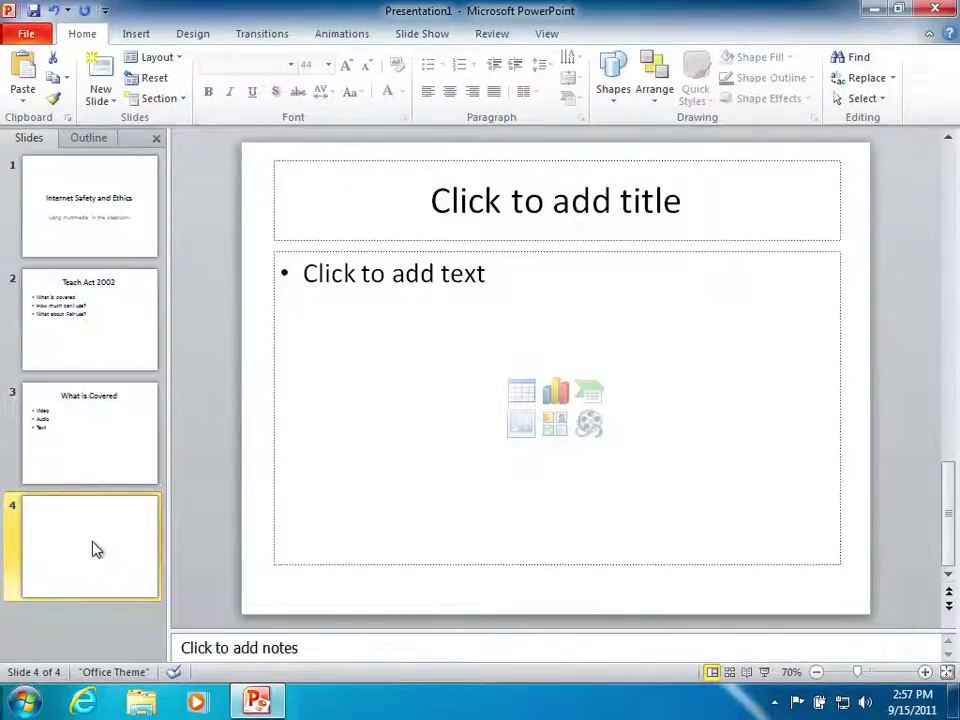
click(101, 446)
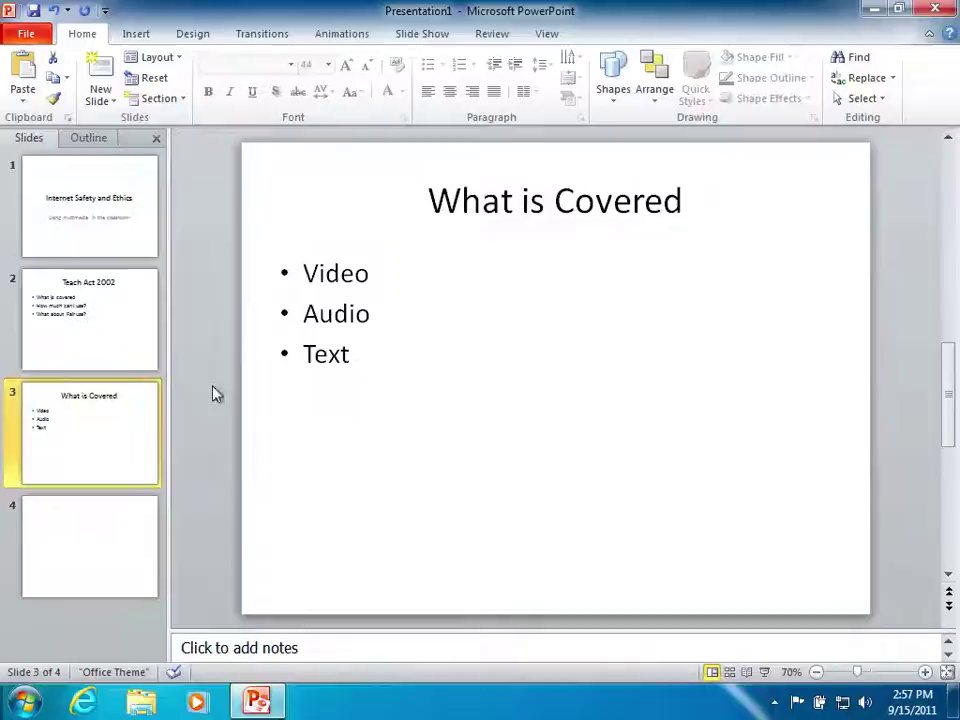
click(120, 532)
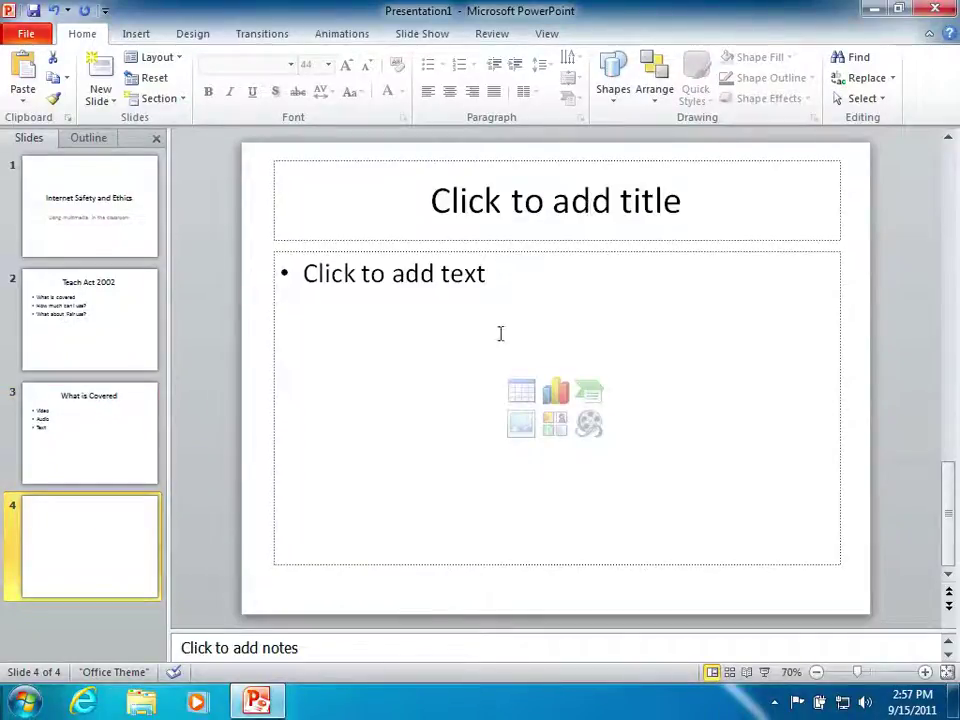
click(103, 332)
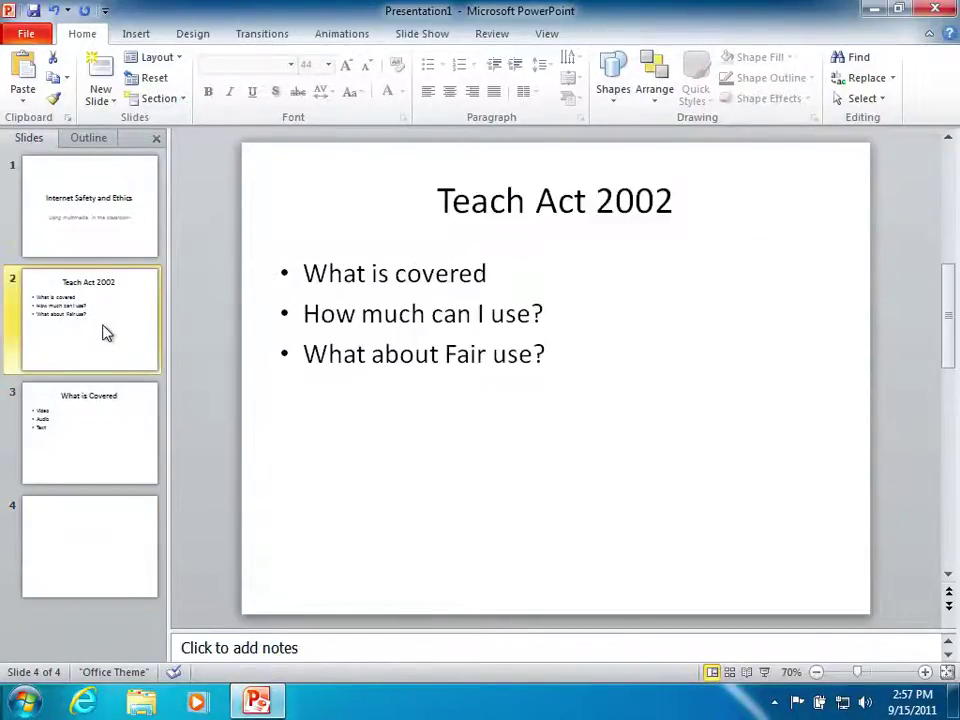
click(120, 452)
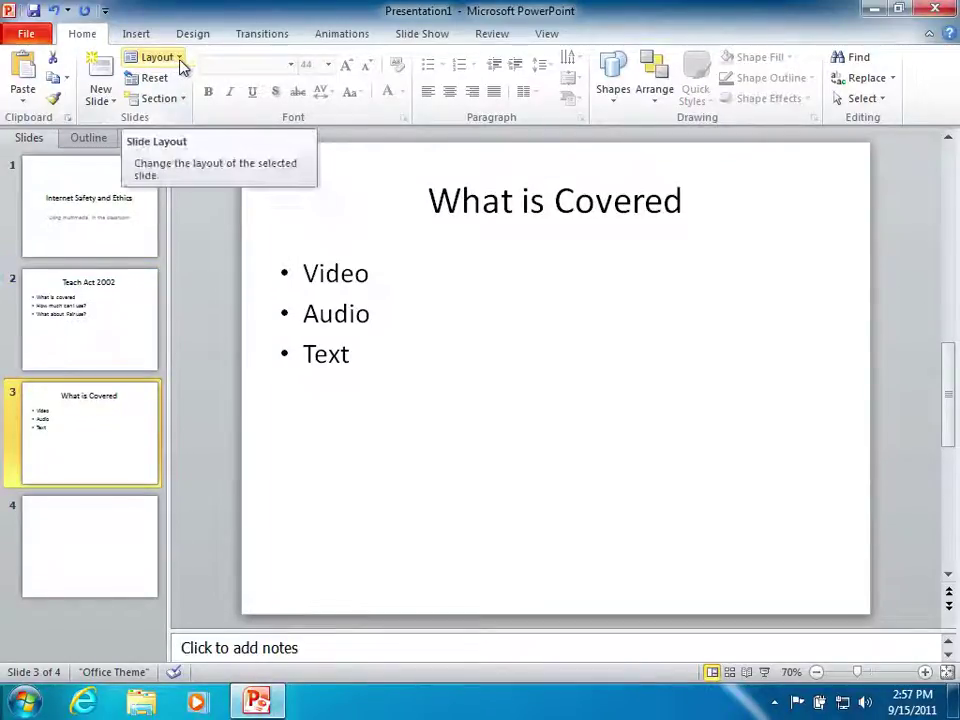
- Glance at the Layout and New Slide galleries unchanged, then return to the outline on empty slide 4
click(180, 62)
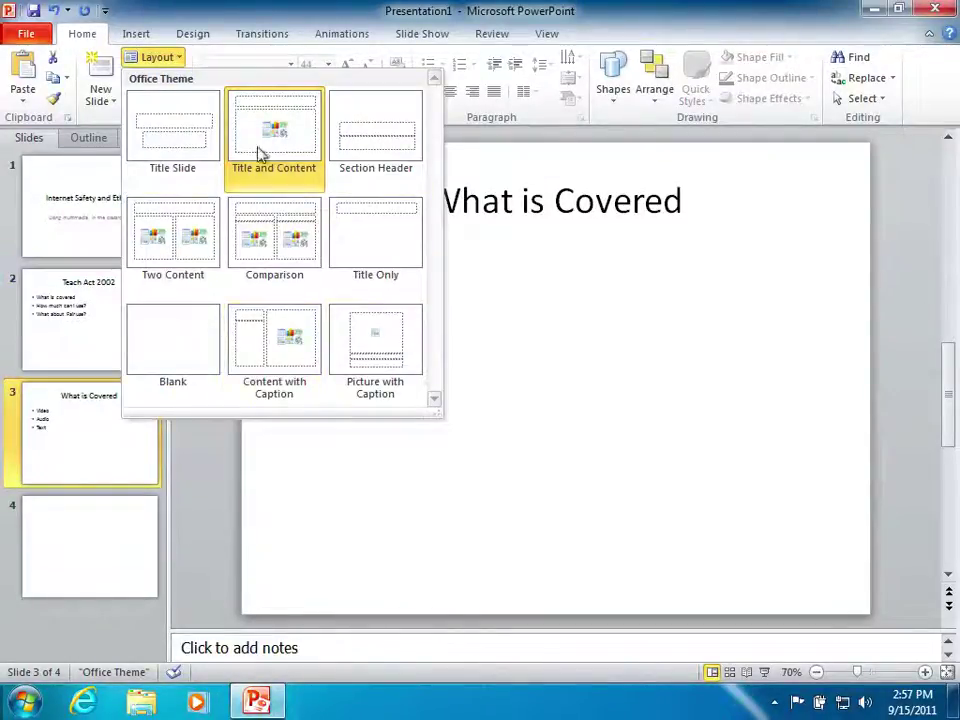
click(199, 475)
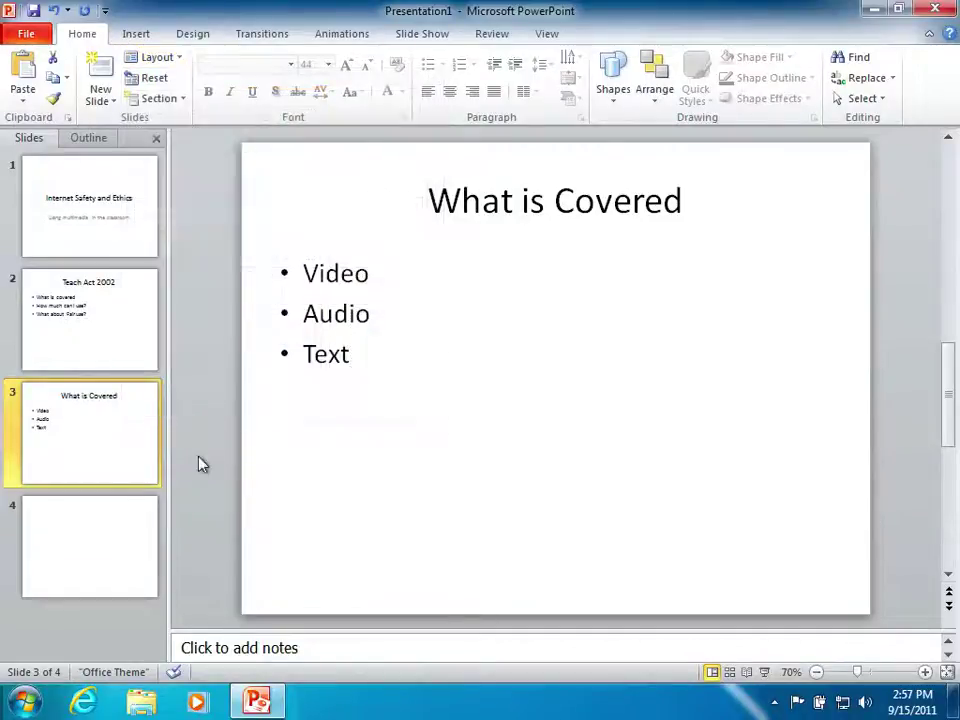
click(110, 95)
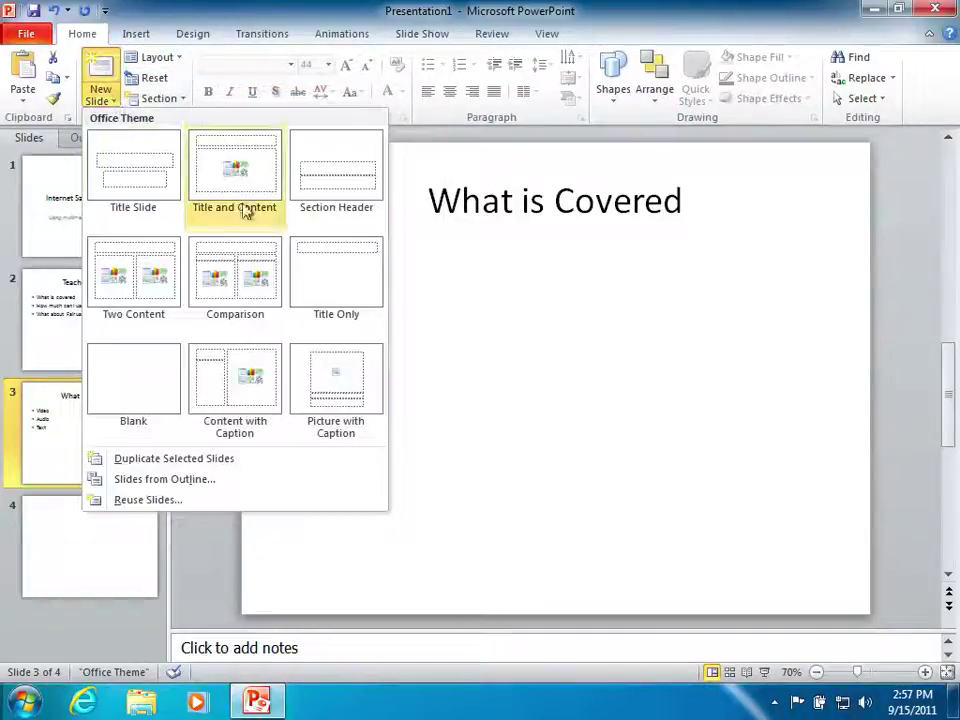
click(196, 553)
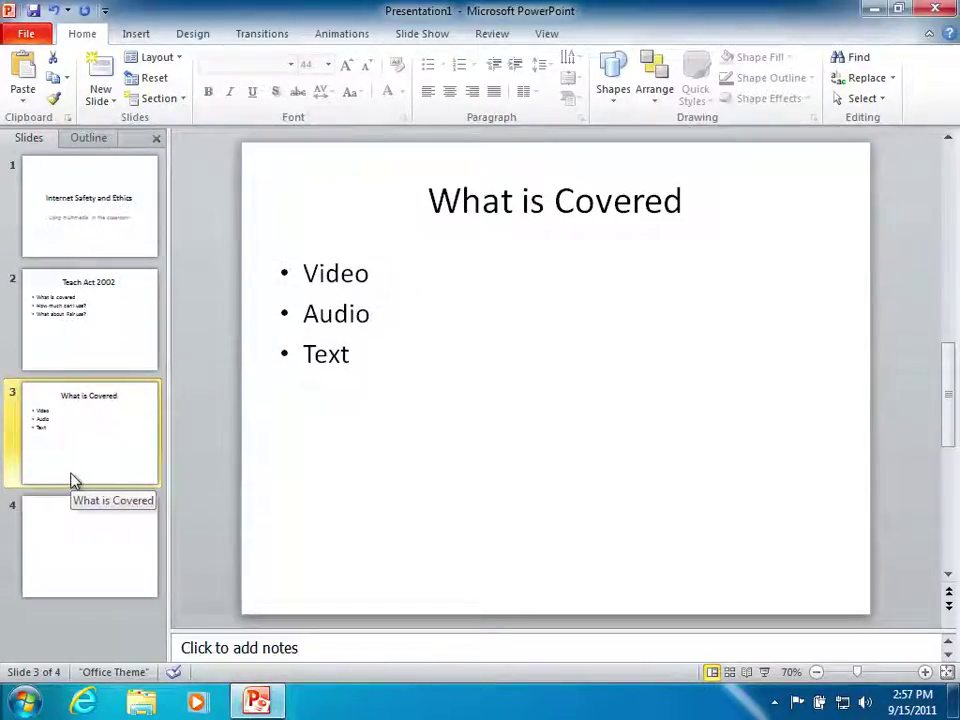
click(98, 133)
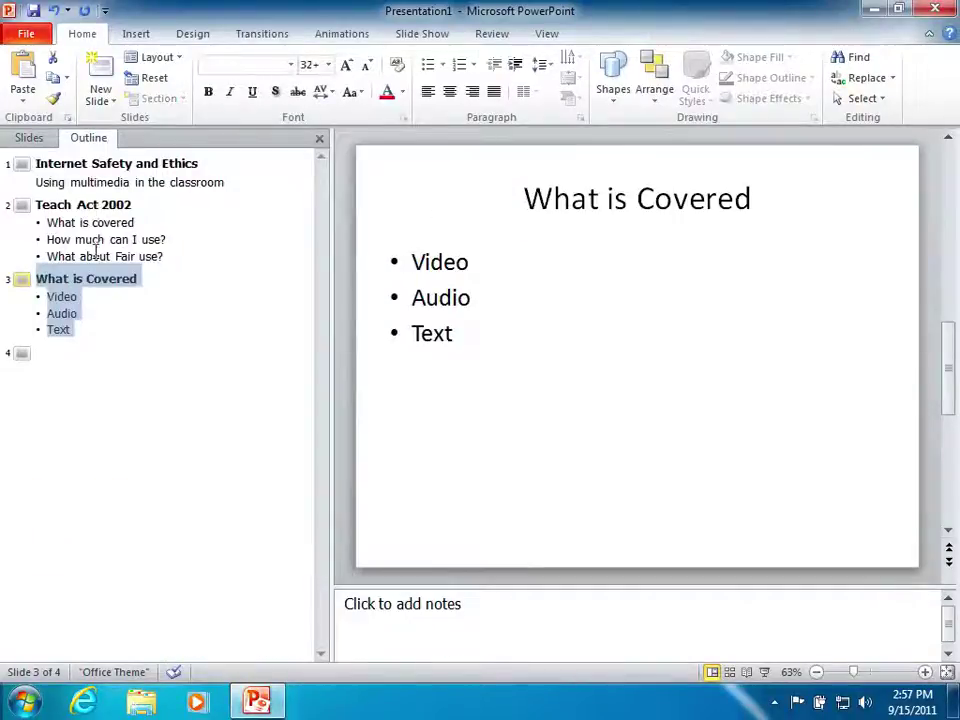
click(42, 356)
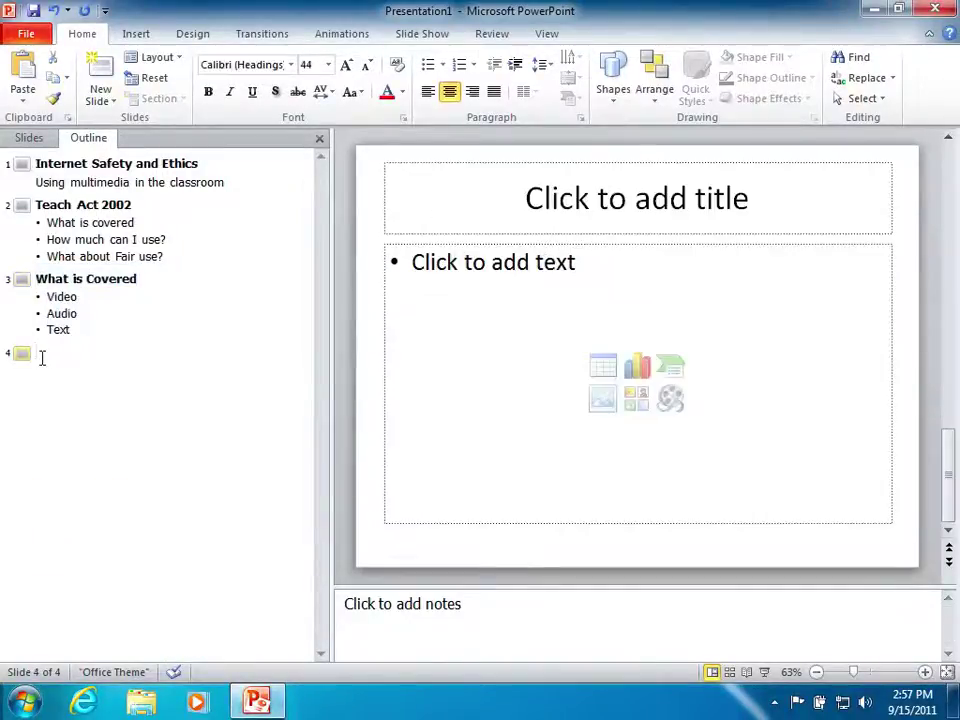